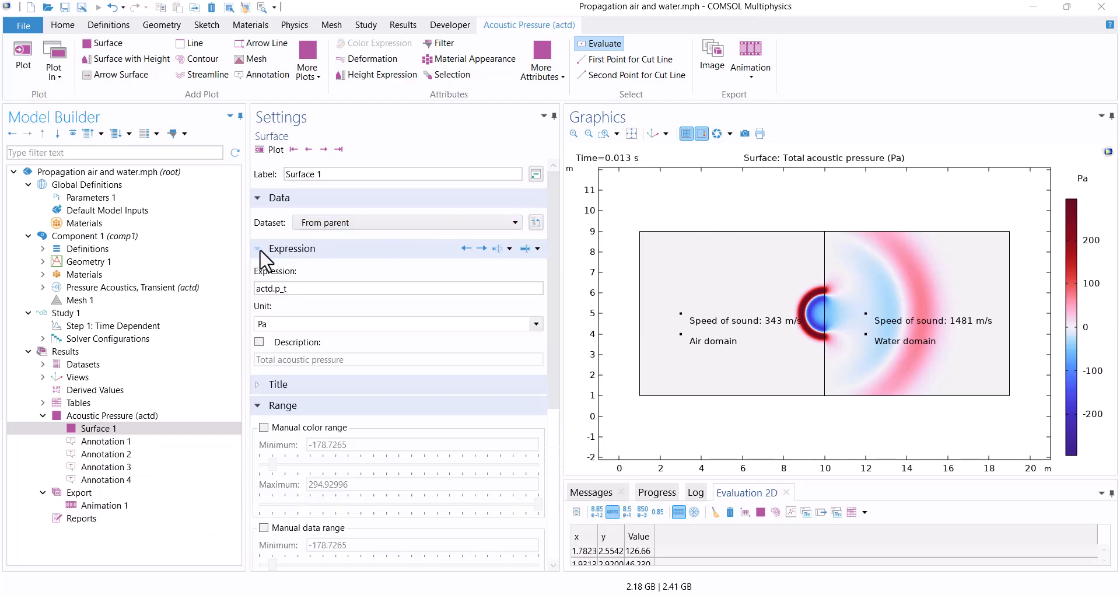
# Review the finished model's Pressure Acoustics, Transient setup, including the Point Source settings, and its Acoustic Pressure plot.
pyautogui.click(43, 287)
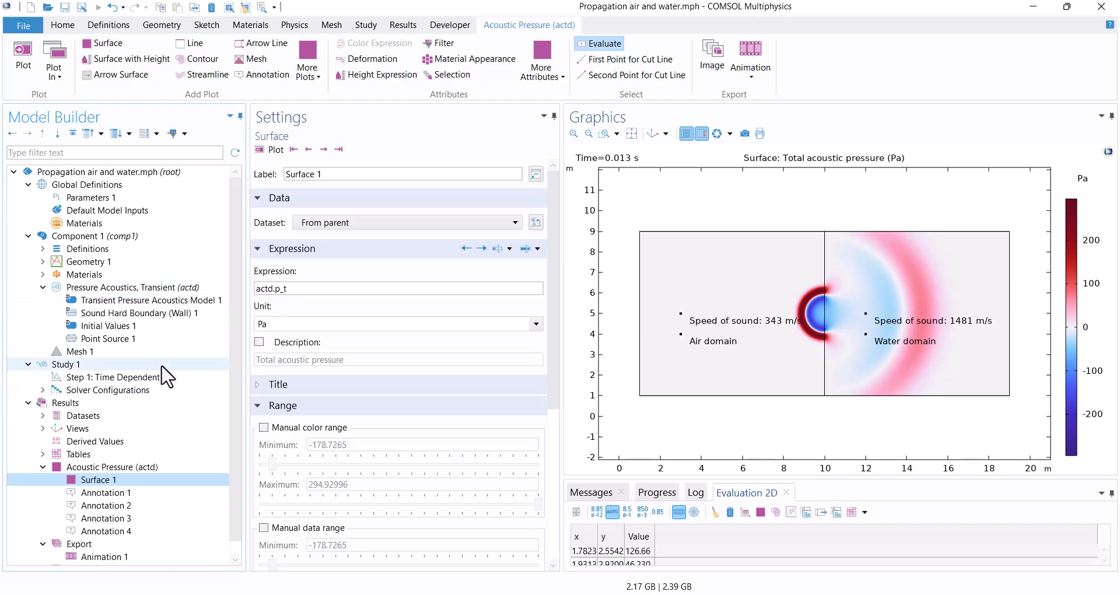
pyautogui.click(124, 340)
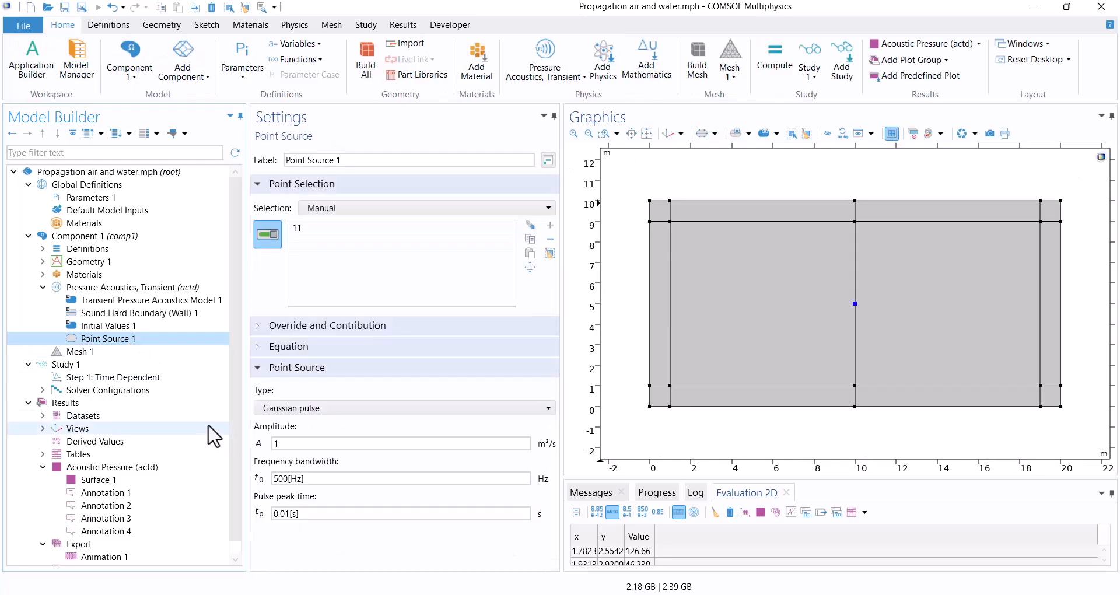
pyautogui.click(283, 445)
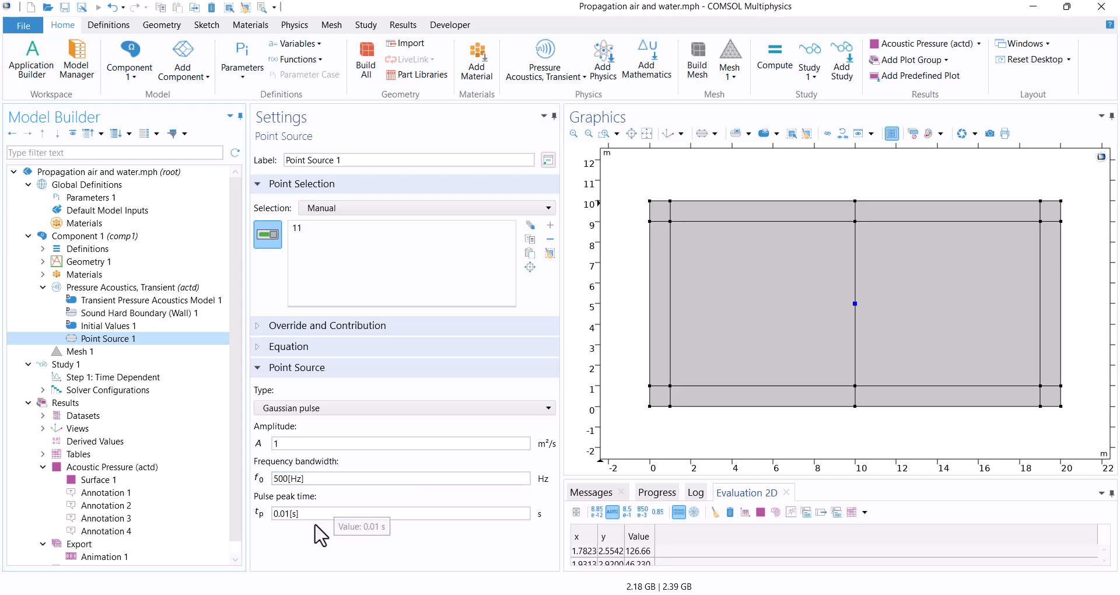
pyautogui.click(147, 468)
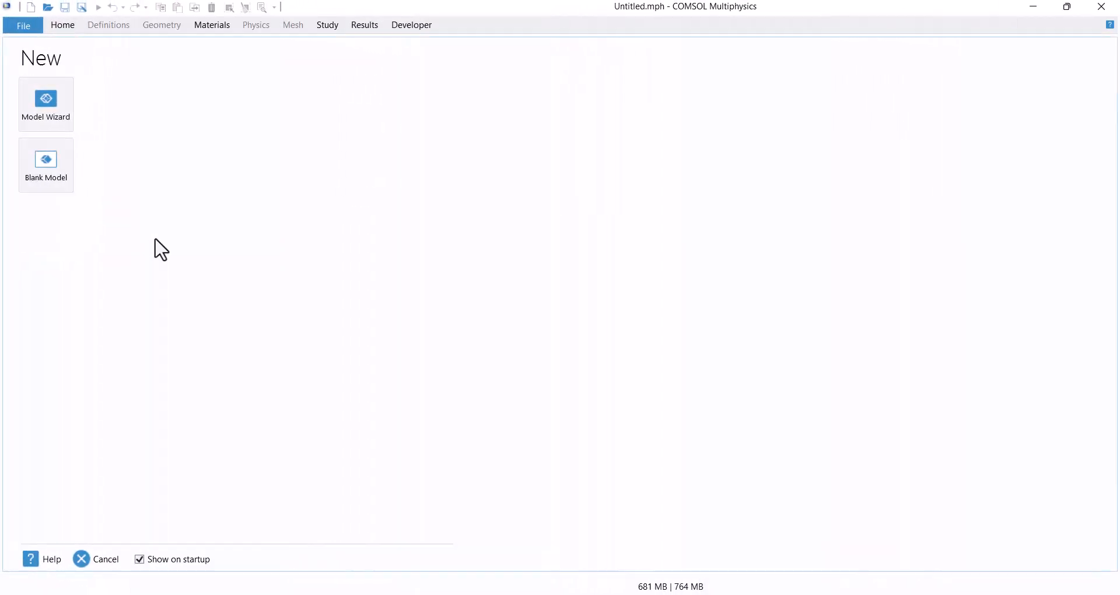
# Start a 2D model with the Model Wizard and add the Pressure Acoustics, Transient physics interface.
pyautogui.click(51, 111)
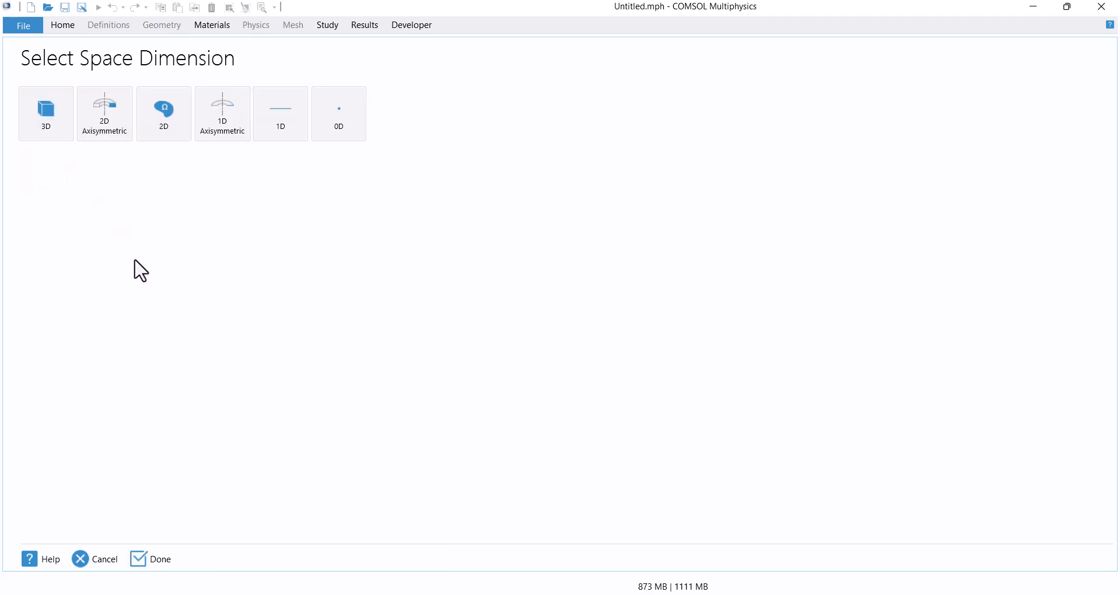
pyautogui.click(154, 131)
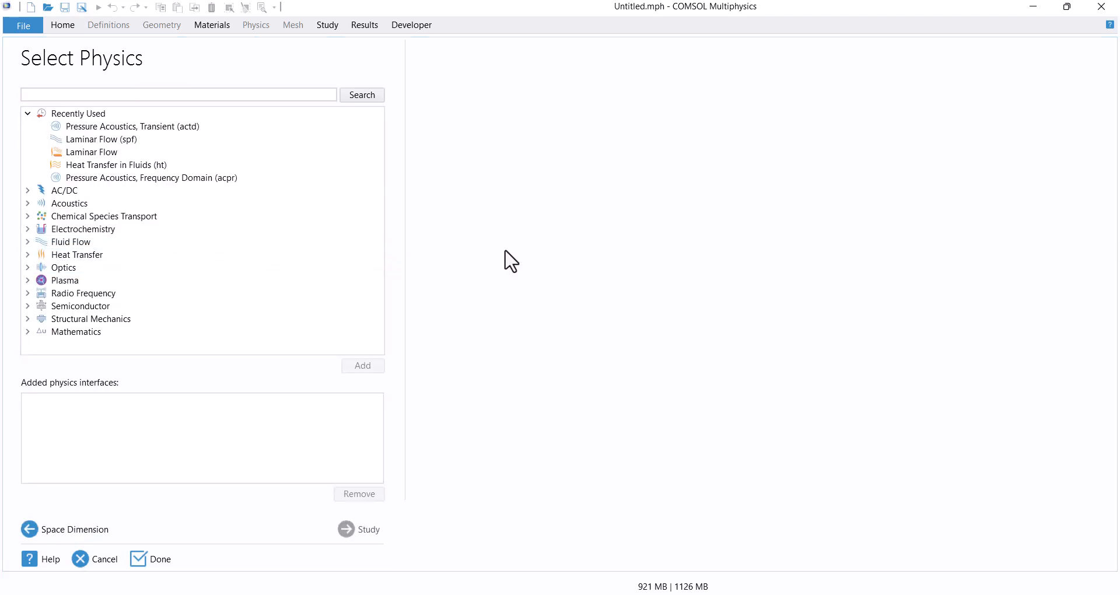
pyautogui.click(28, 205)
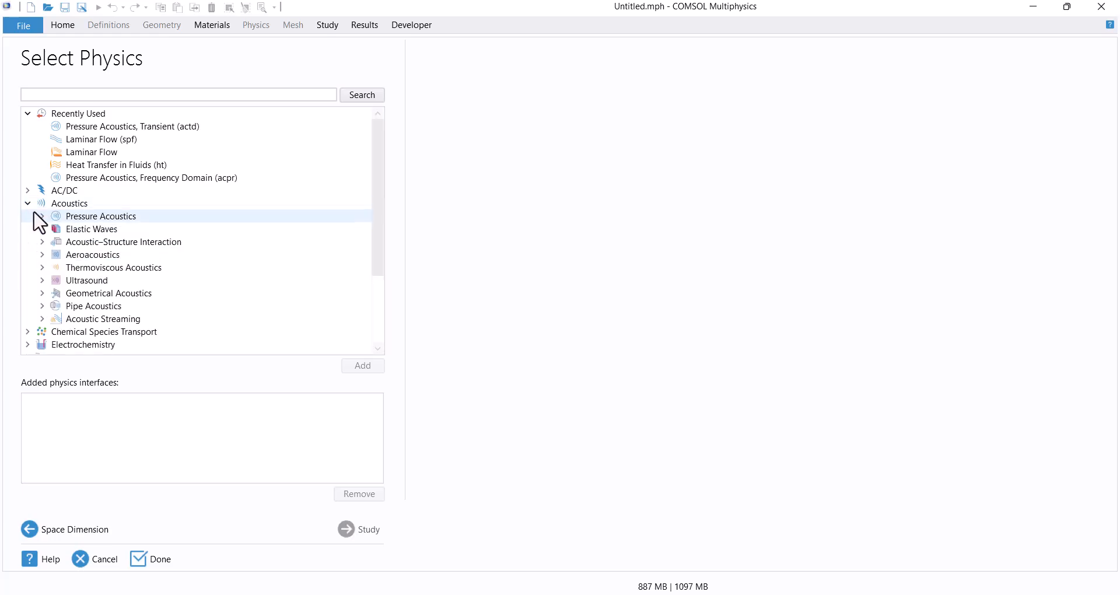
pyautogui.click(41, 215)
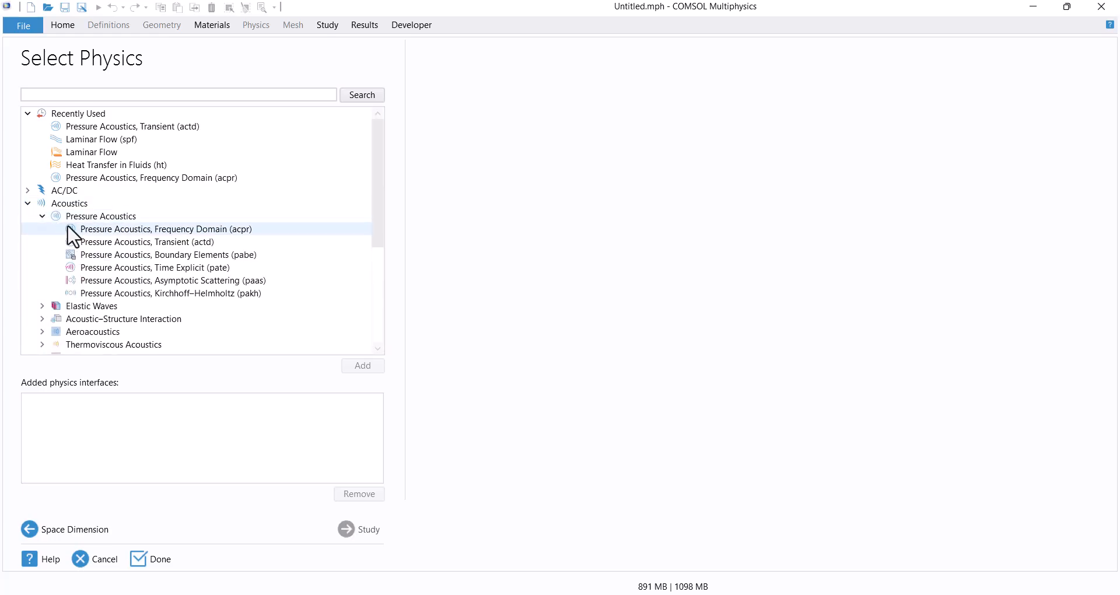
pyautogui.click(153, 244)
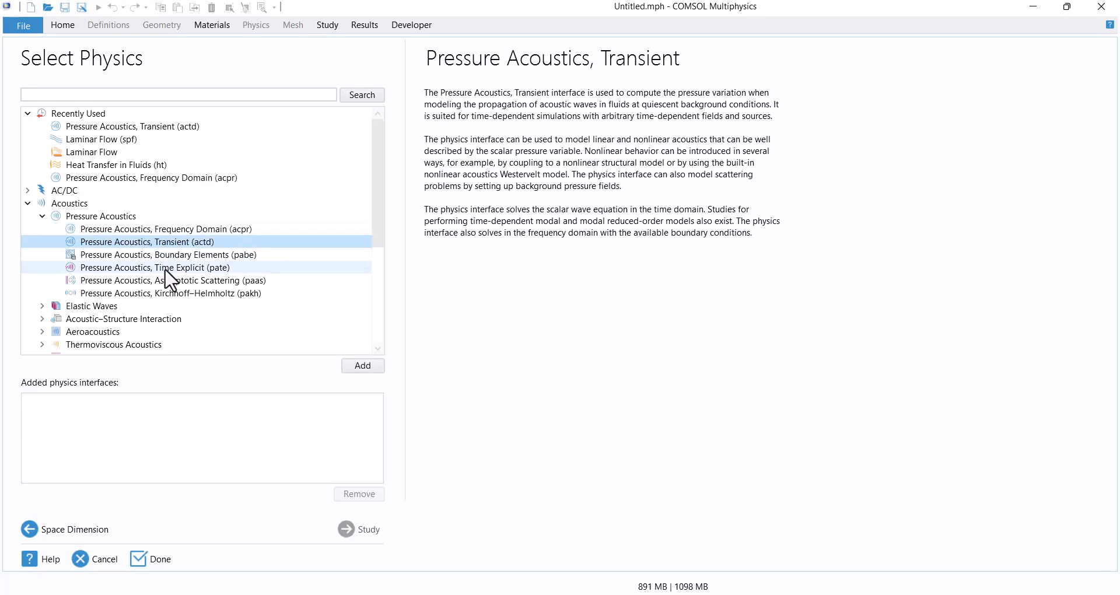
pyautogui.click(362, 366)
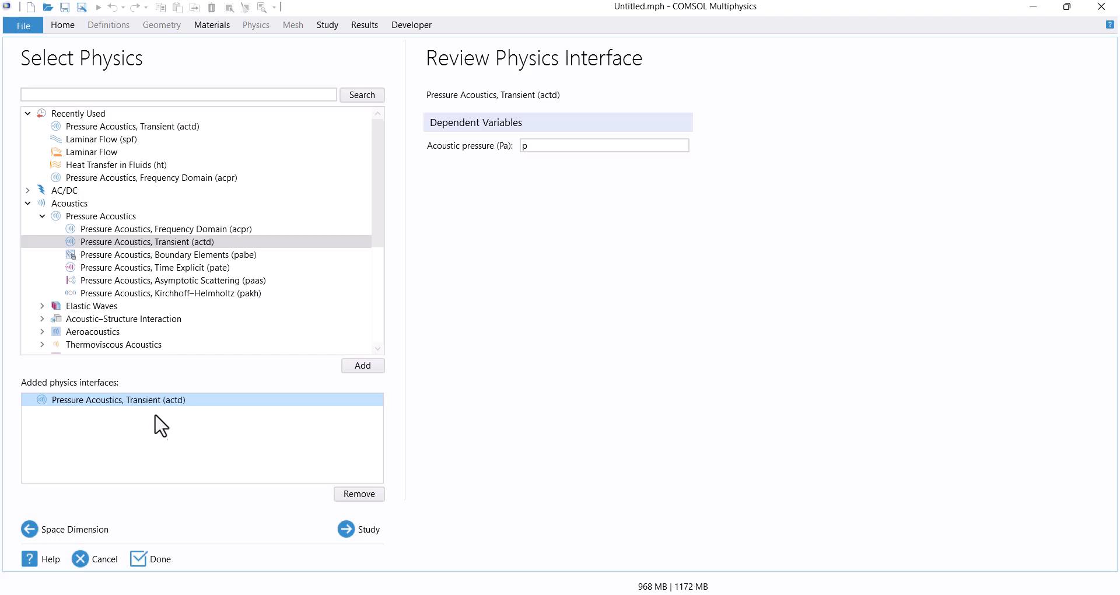
# Choose a Time Dependent study for the model and finish the wizard.
pyautogui.click(349, 533)
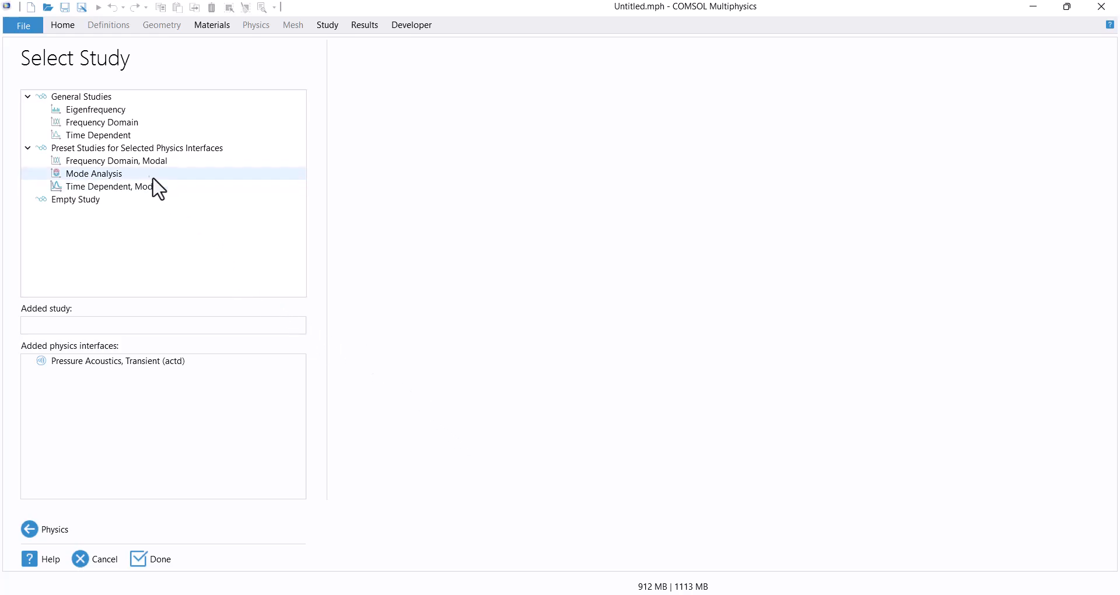
pyautogui.click(114, 138)
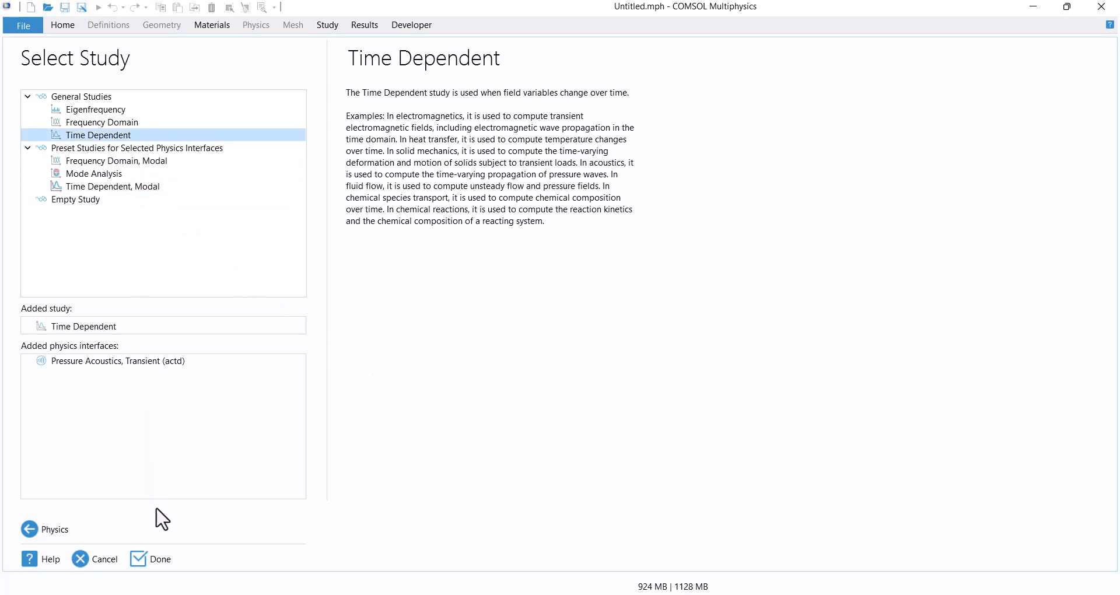
pyautogui.click(167, 561)
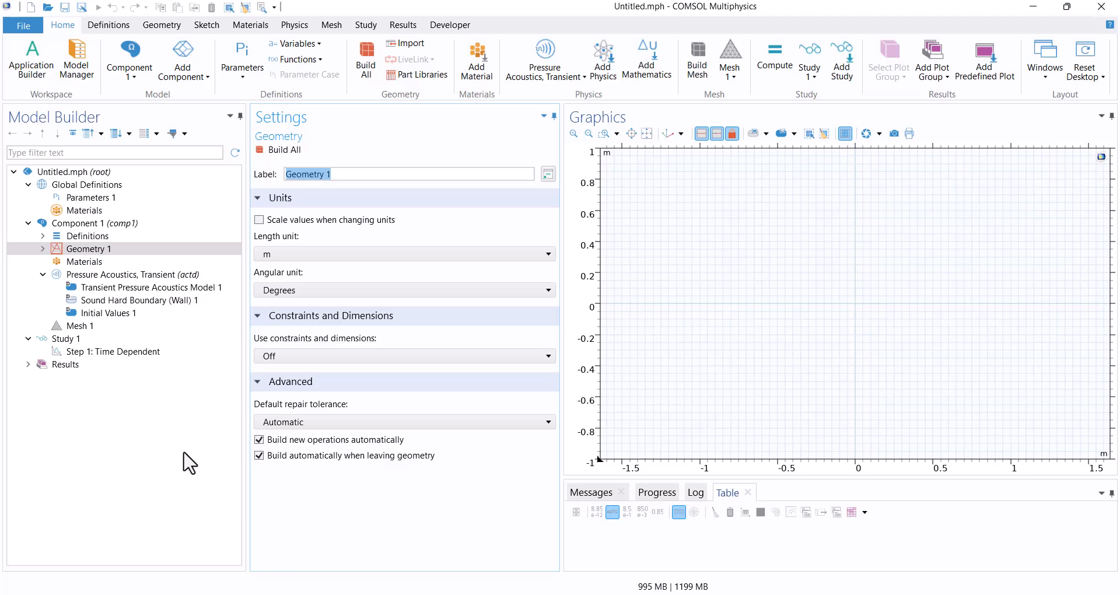
# Add a rectangle 10 m wide and 10 m high to Geometry 1, with its corner at the origin, and build it.
pyautogui.click(42, 249)
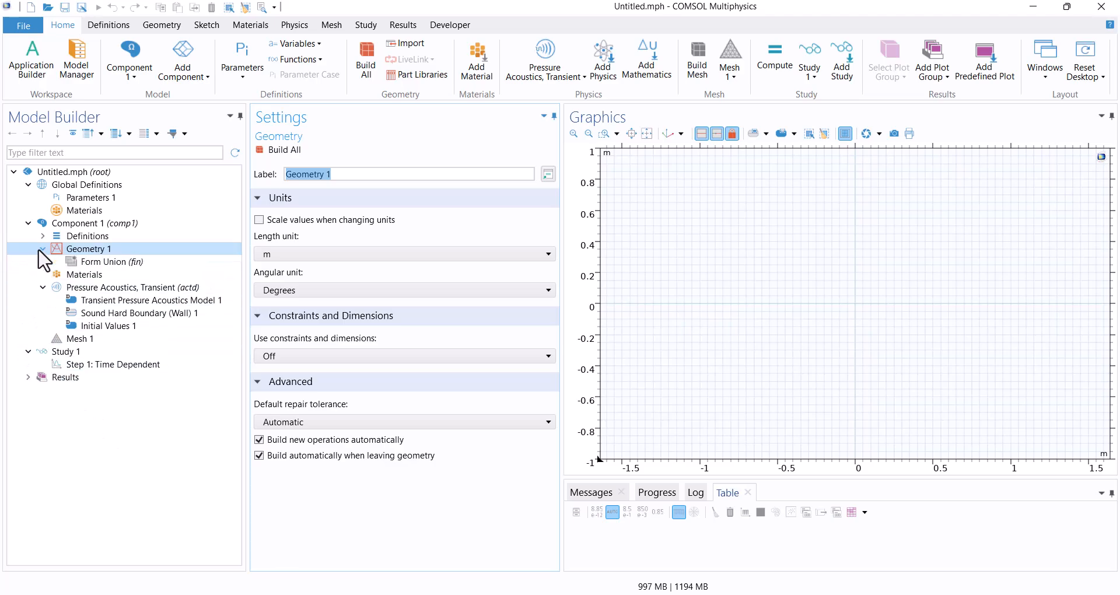
pyautogui.rightClick(83, 250)
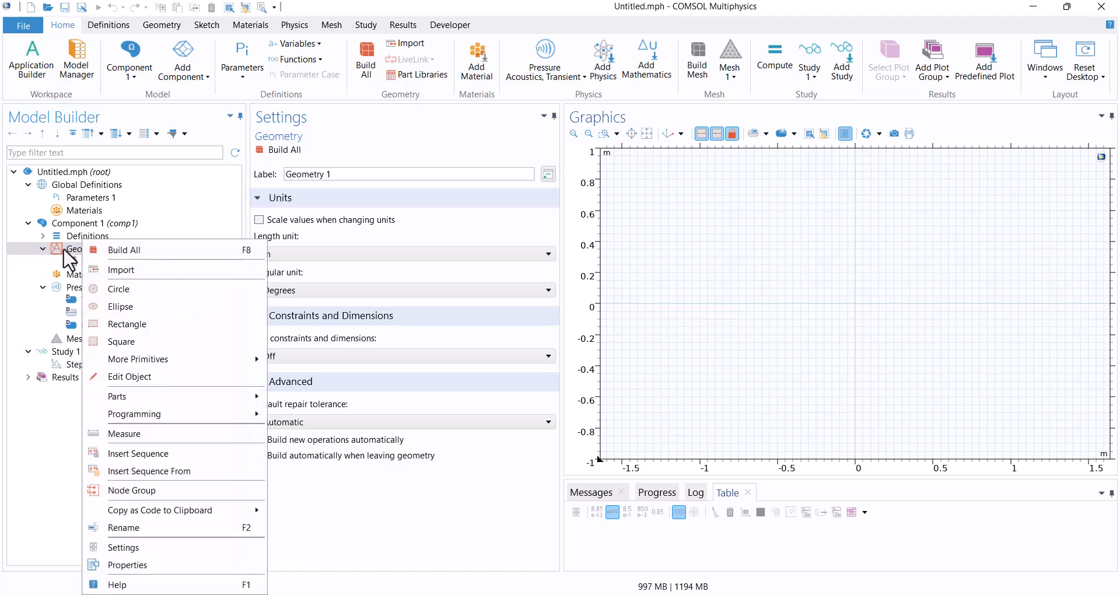
pyautogui.click(134, 323)
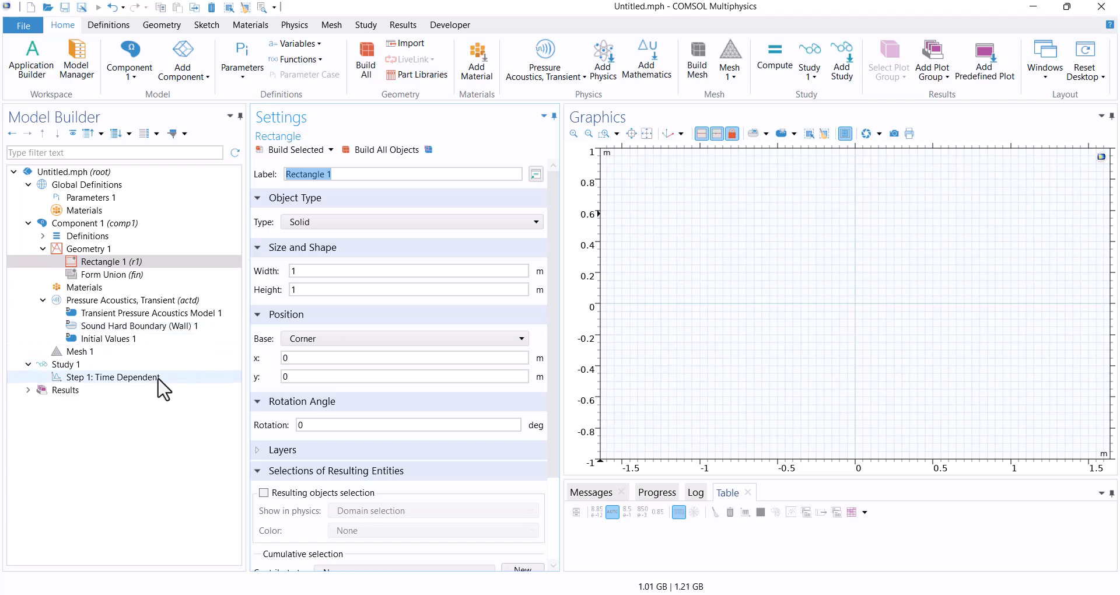
pyautogui.click(346, 277)
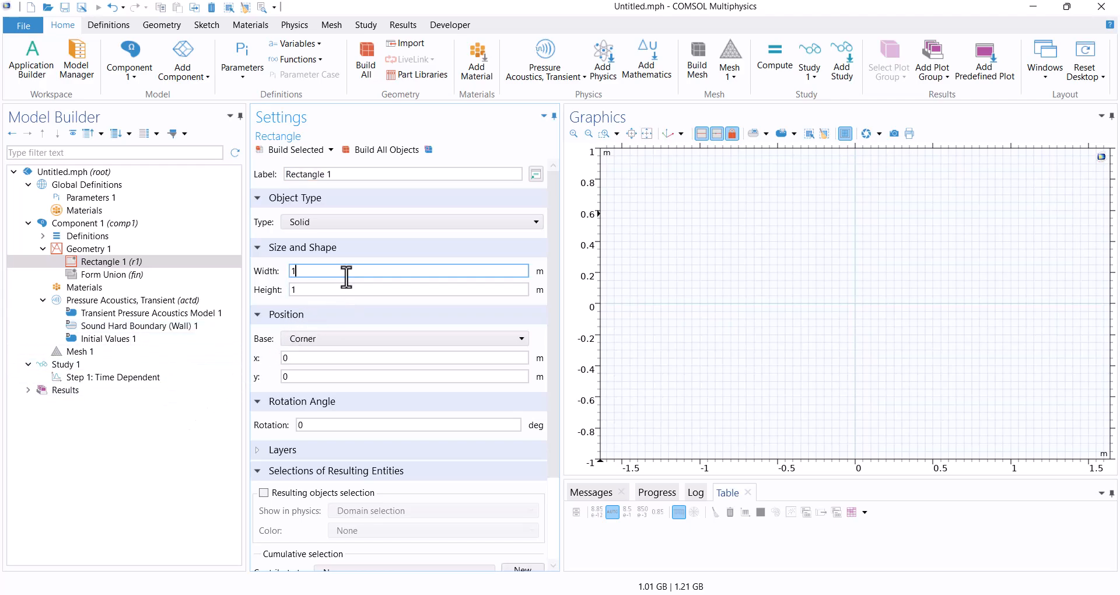
pyautogui.click(347, 290)
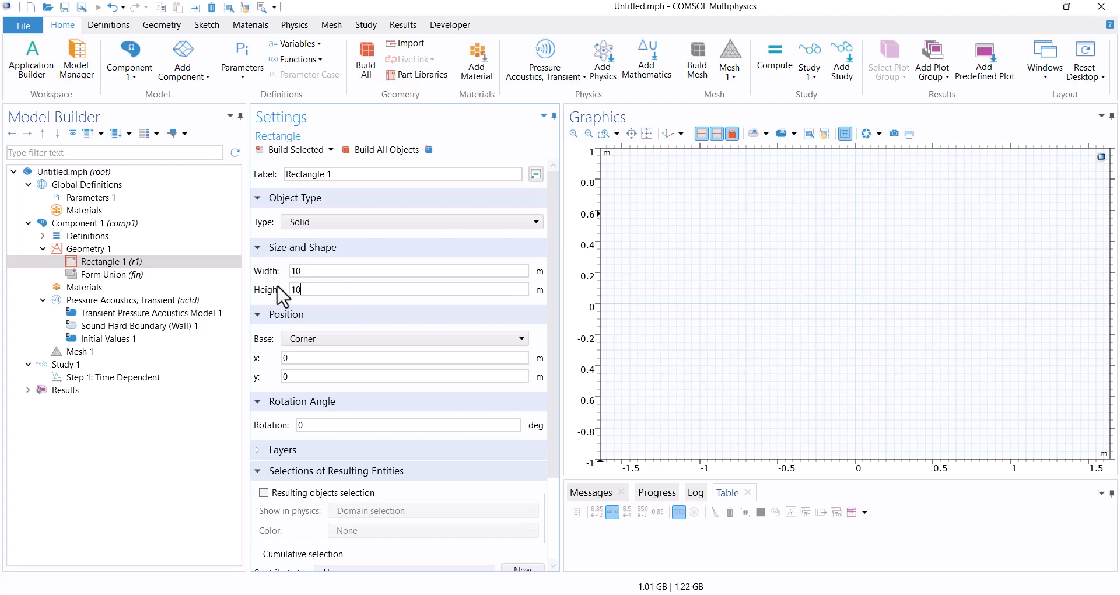
pyautogui.click(374, 166)
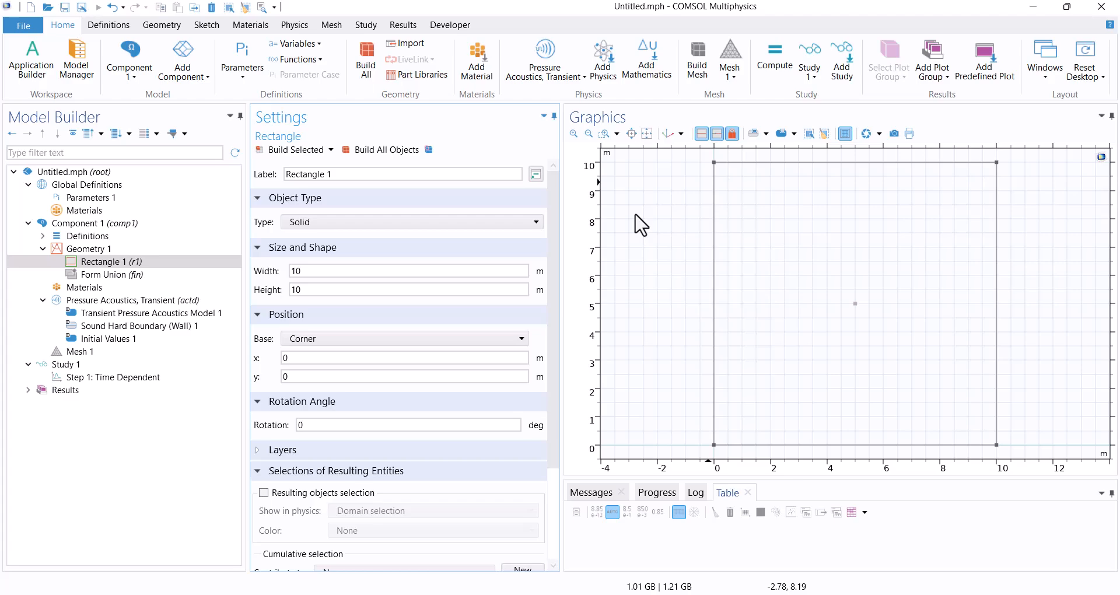
# Give the rectangle a 1 m thick layer on its left, bottom and top sides and rebuild the geometry.
pyautogui.click(300, 450)
pyautogui.scroll(-2, 327, 455)
pyautogui.click(395, 427)
pyautogui.write('1')
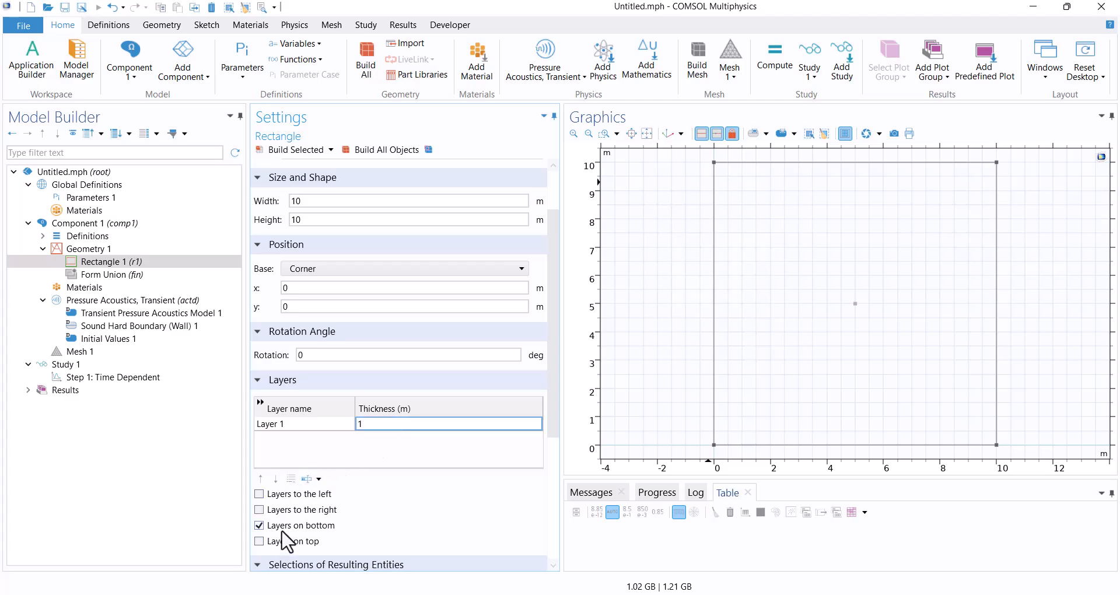
pyautogui.click(278, 496)
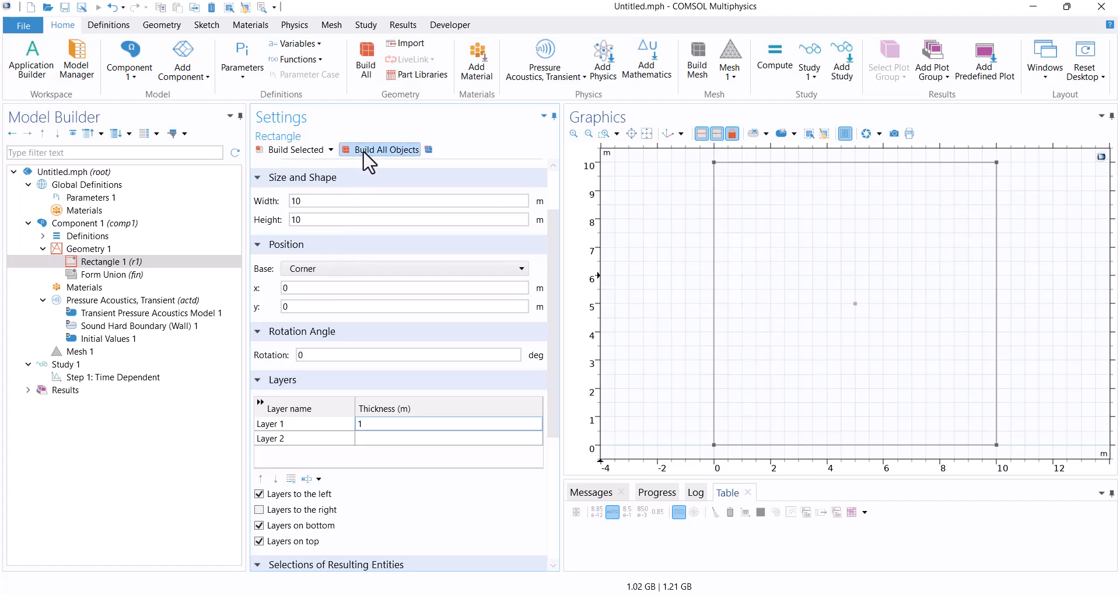
pyautogui.click(366, 152)
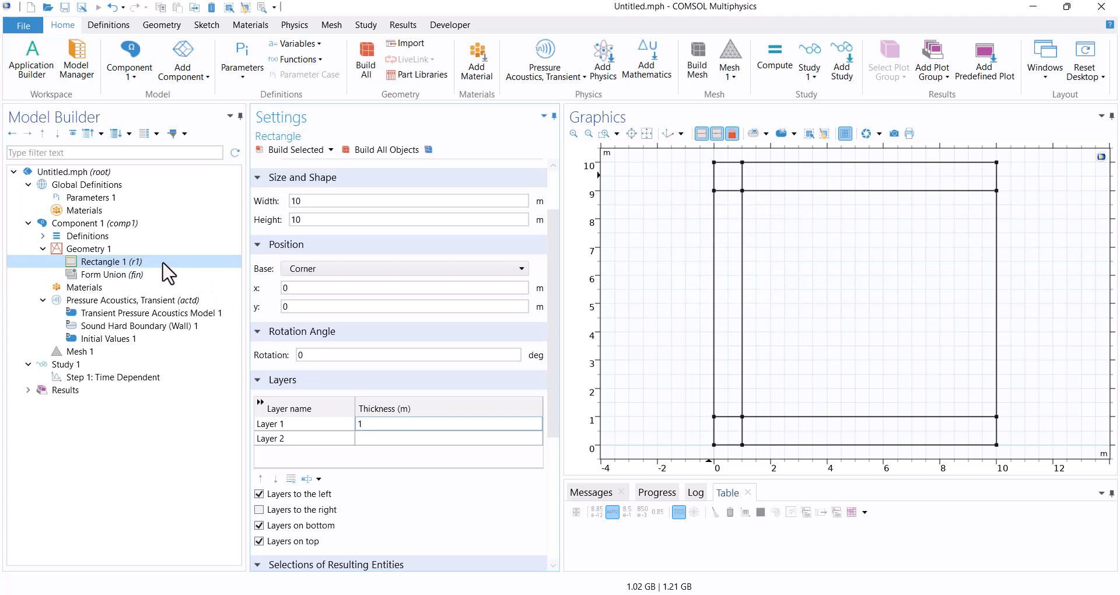
# Duplicate Rectangle 1, place the copy at x = 10 m, and build it.
pyautogui.rightClick(129, 262)
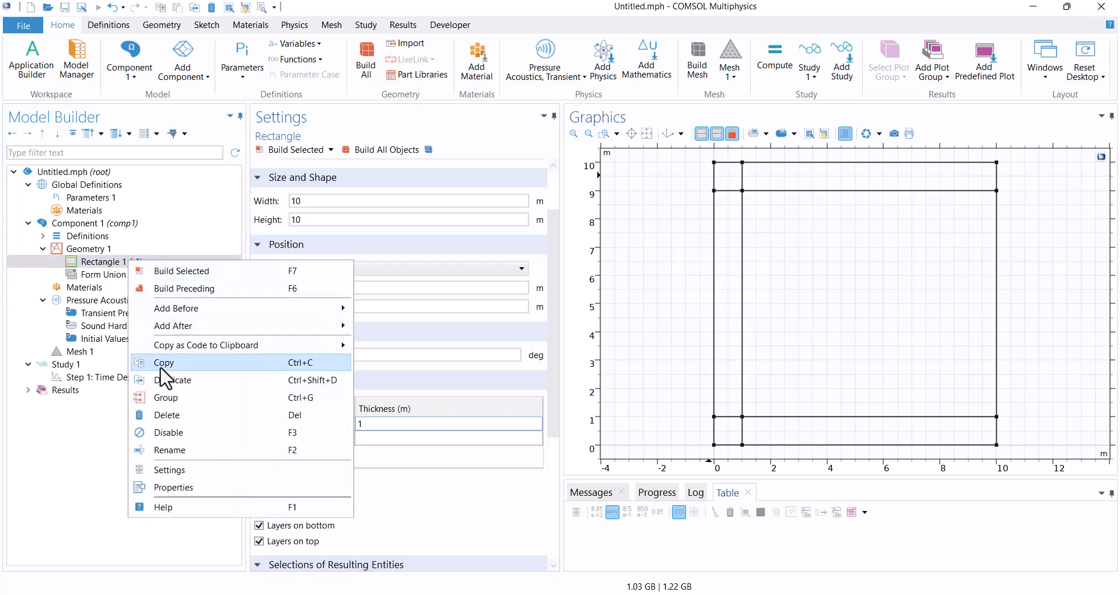
pyautogui.click(173, 380)
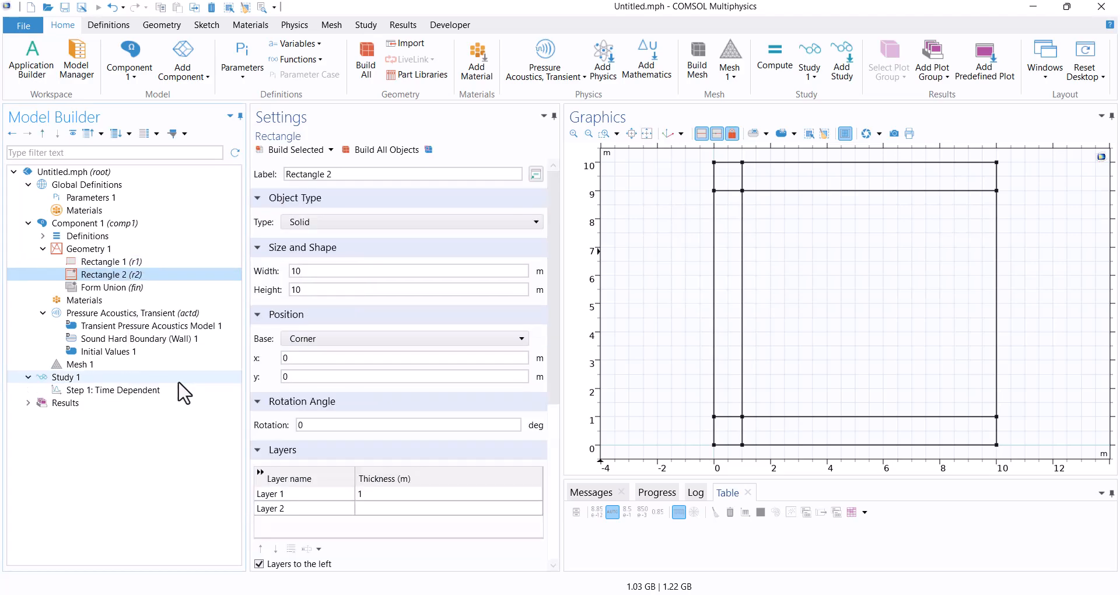
pyautogui.click(308, 361)
pyautogui.write('1')
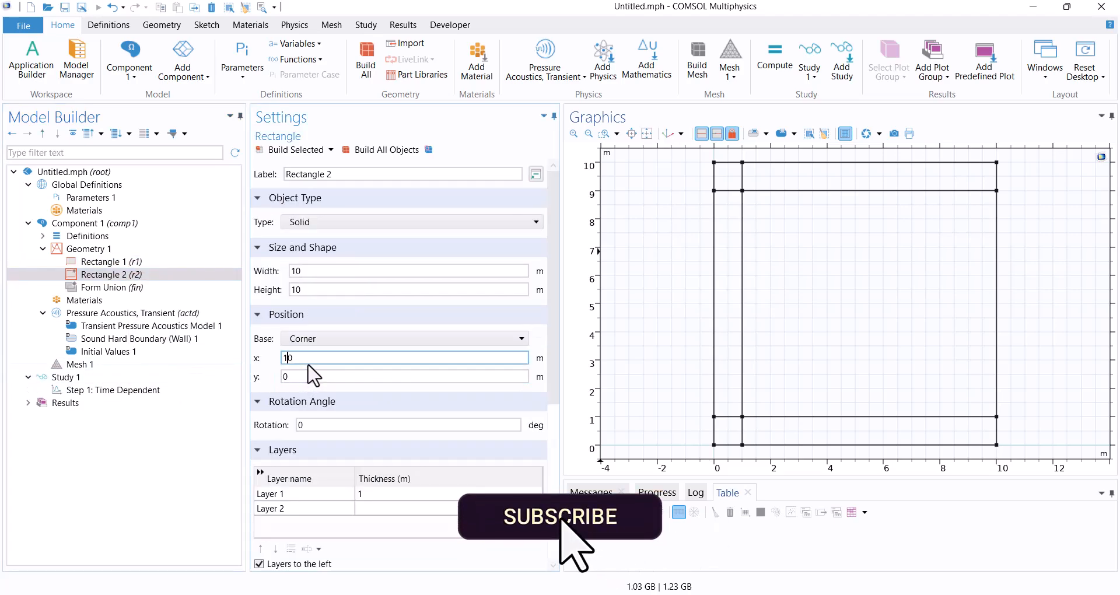
pyautogui.scroll(-3, 325, 401)
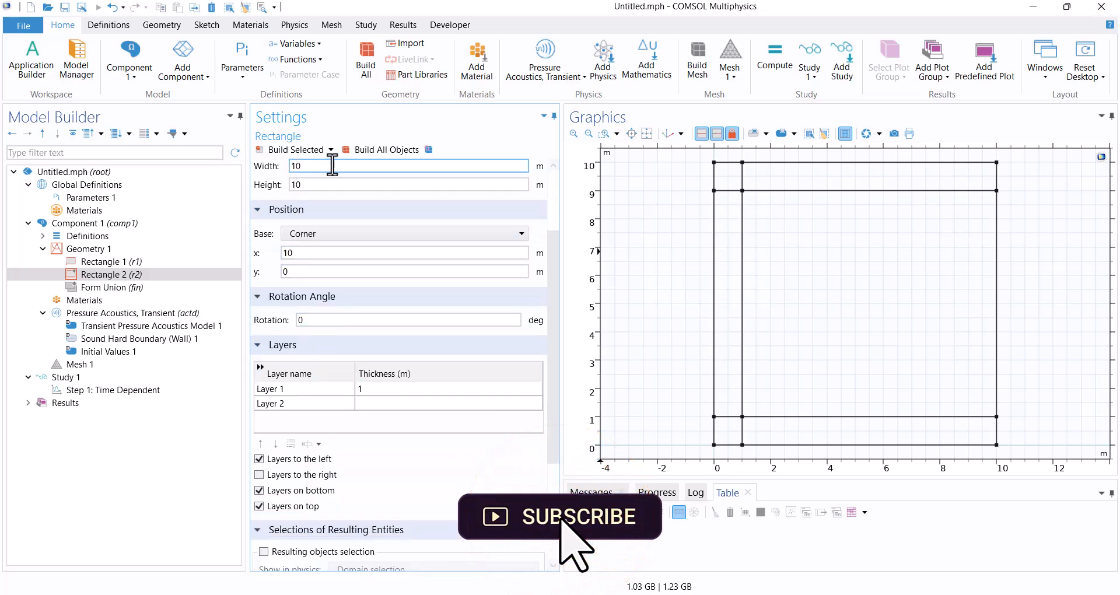
pyautogui.click(392, 166)
pyautogui.scroll(-3, 627, 341)
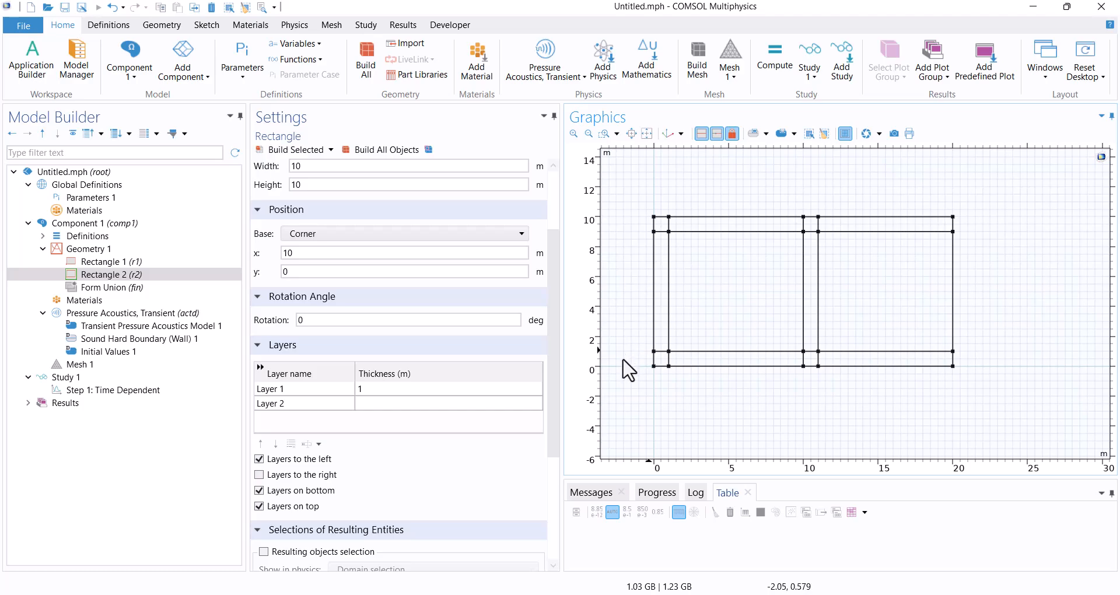
# Switch Rectangle 2's vertical layer from the left side to the right side and rebuild the geometry.
pyautogui.click(322, 459)
pyautogui.click(259, 475)
pyautogui.click(388, 150)
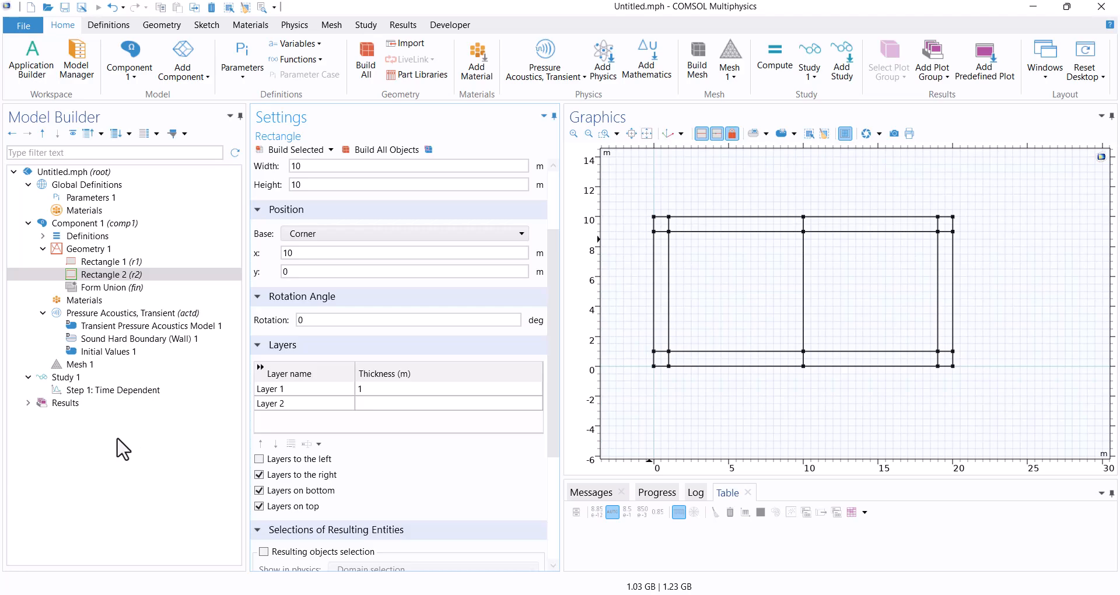
# Add the built-in Air material from the material library to the component.
pyautogui.click(93, 300)
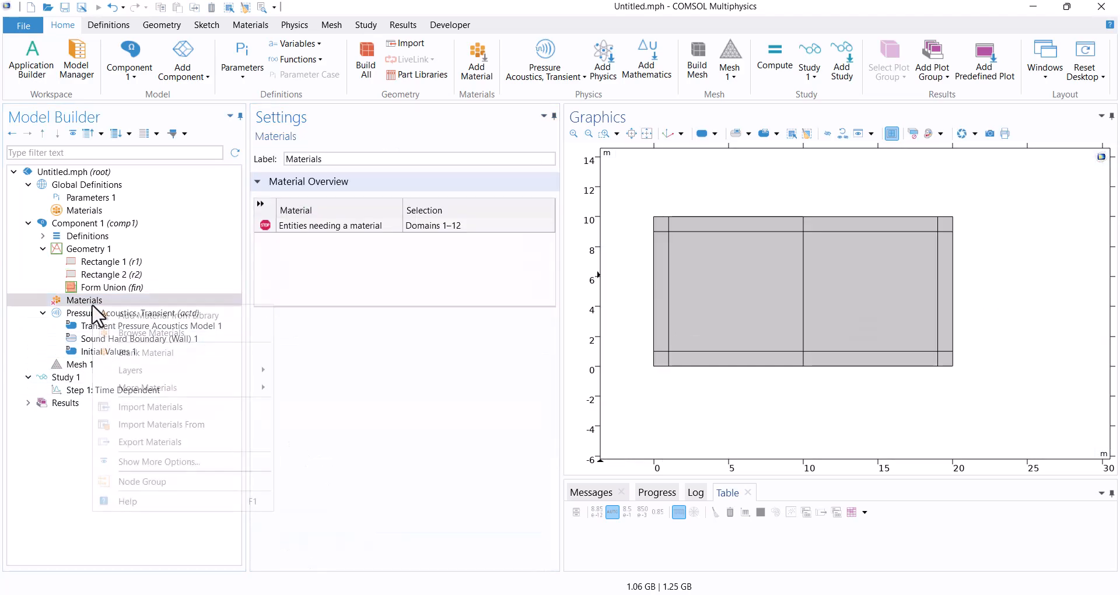
pyautogui.rightClick(93, 302)
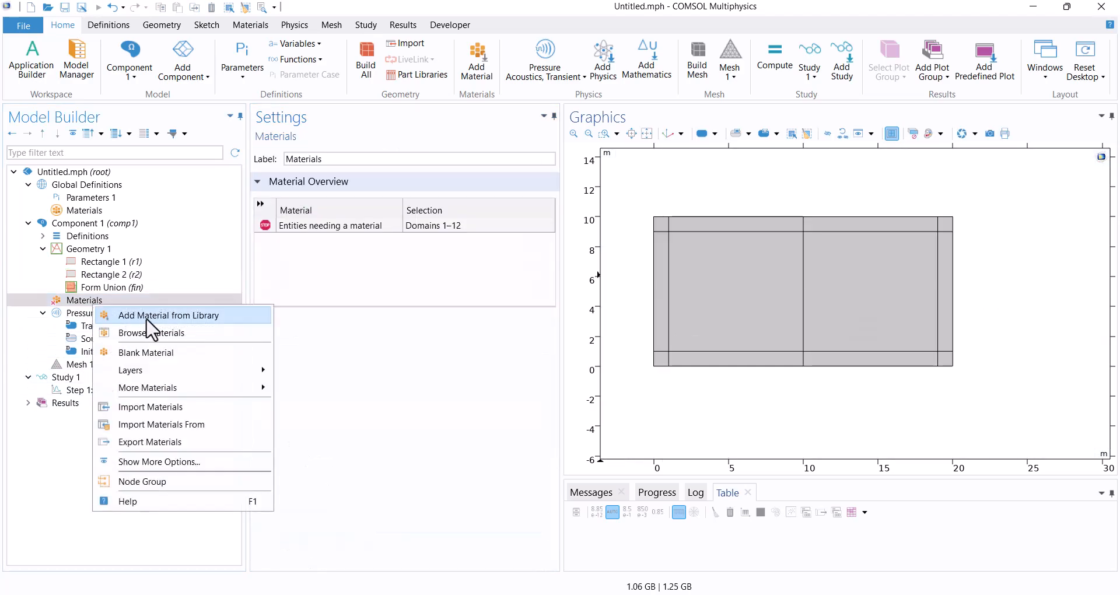
pyautogui.click(133, 318)
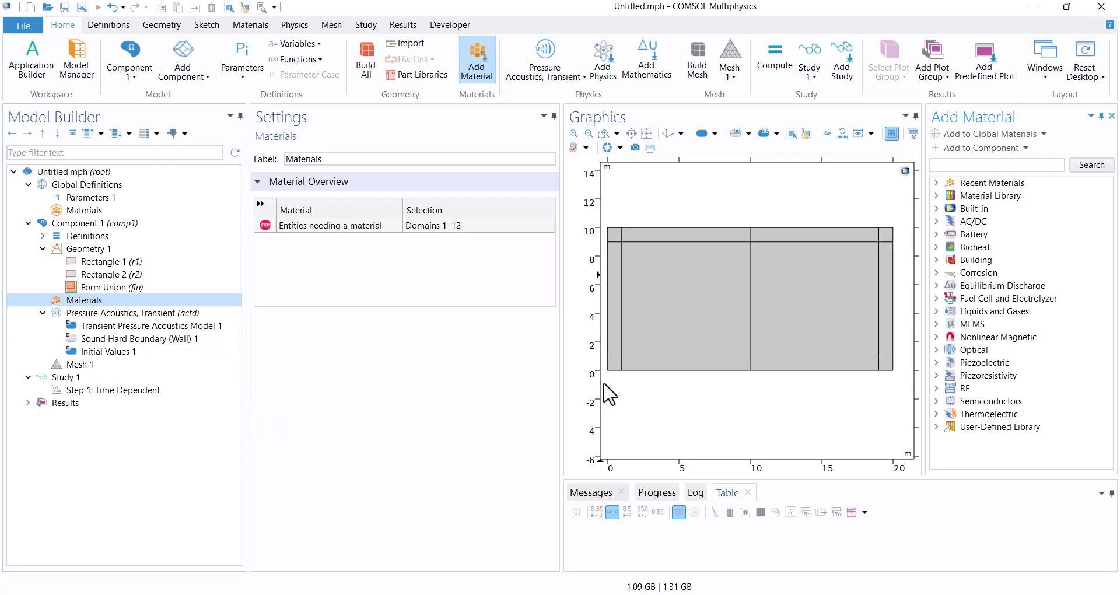
pyautogui.click(935, 209)
pyautogui.click(983, 222)
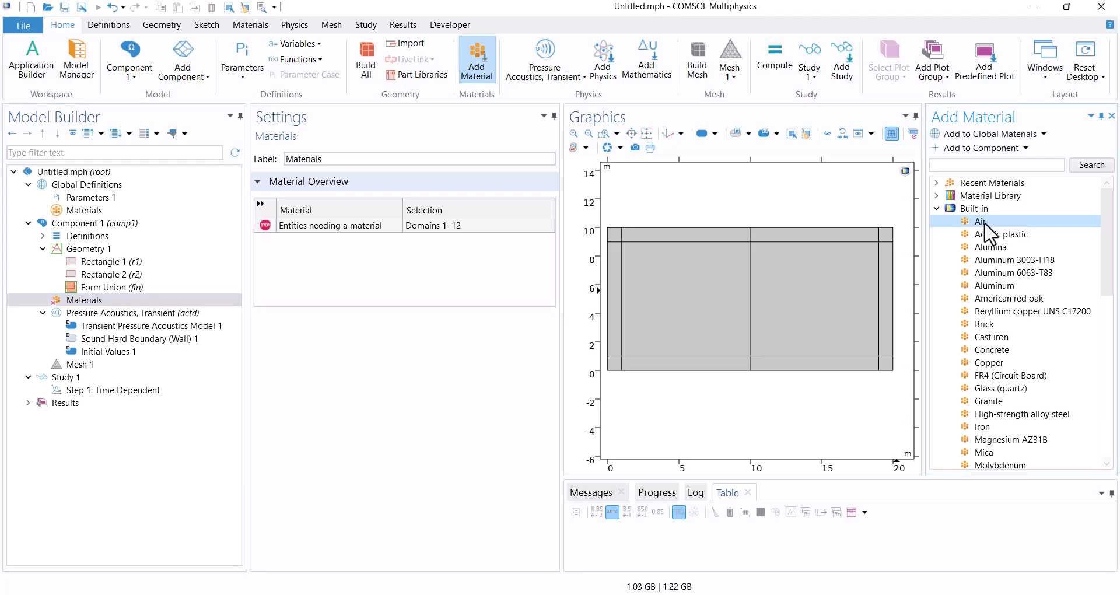
pyautogui.click(992, 153)
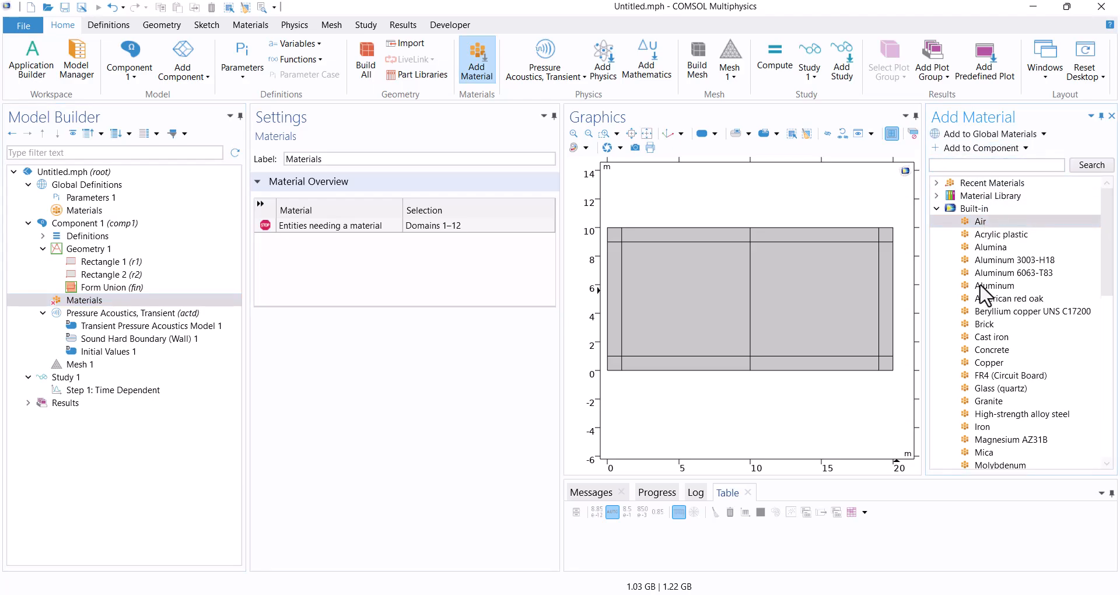
# Add the built-in Water, liquid material to the component and close the material library.
pyautogui.scroll(-10, 985, 309)
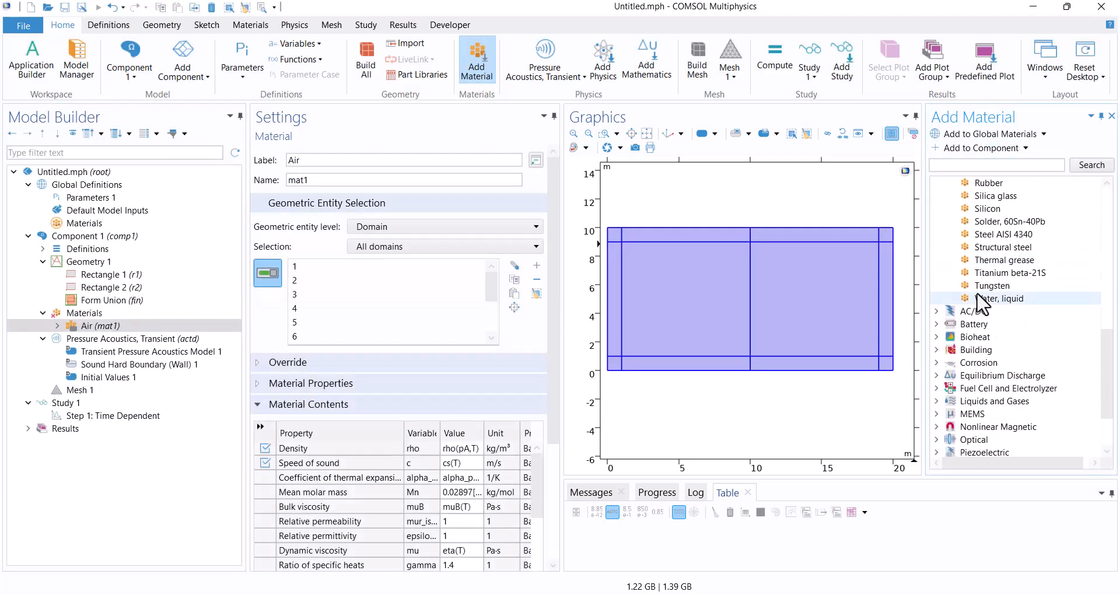
pyautogui.click(991, 298)
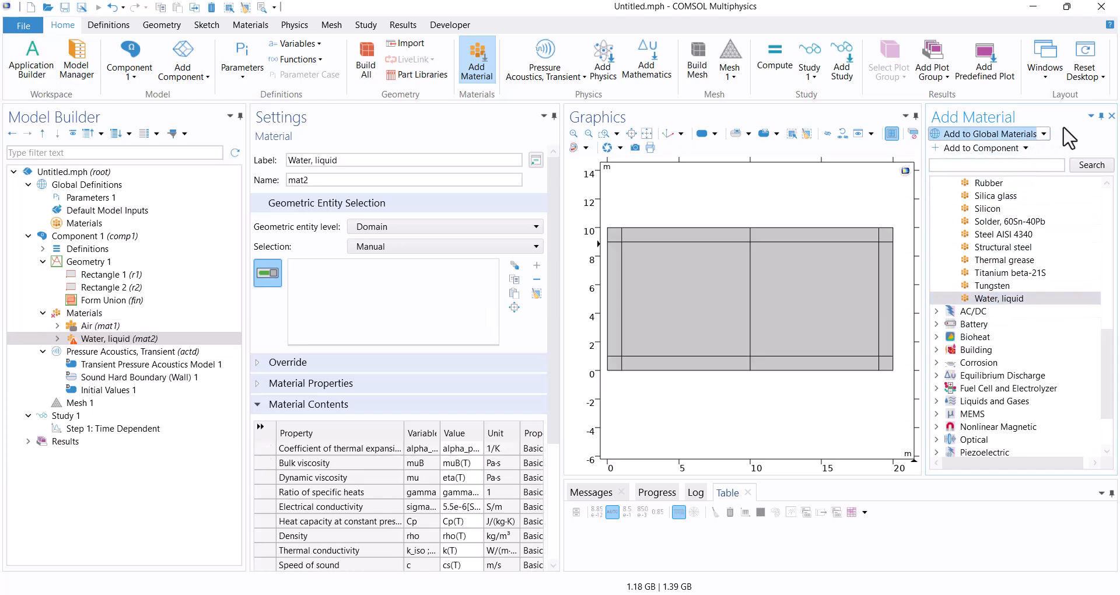
pyautogui.click(1111, 116)
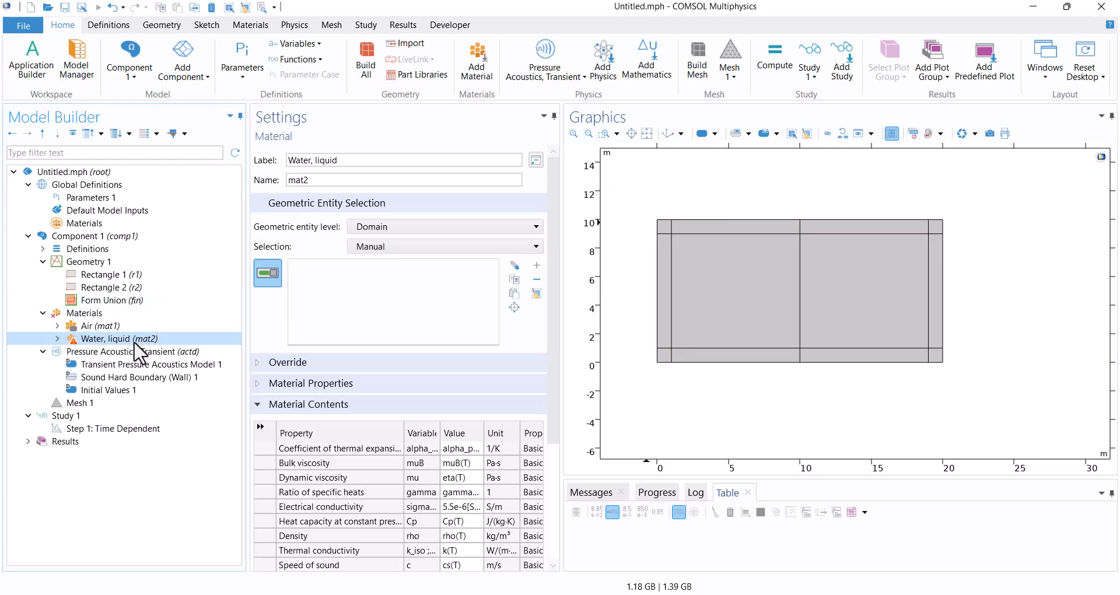
# Assign Water, liquid to all six domains of Rectangle 2, including its outer layers, and check the domain selections of both materials.
pyautogui.click(852, 356)
pyautogui.click(935, 355)
pyautogui.click(928, 326)
pyautogui.click(938, 263)
pyautogui.click(937, 226)
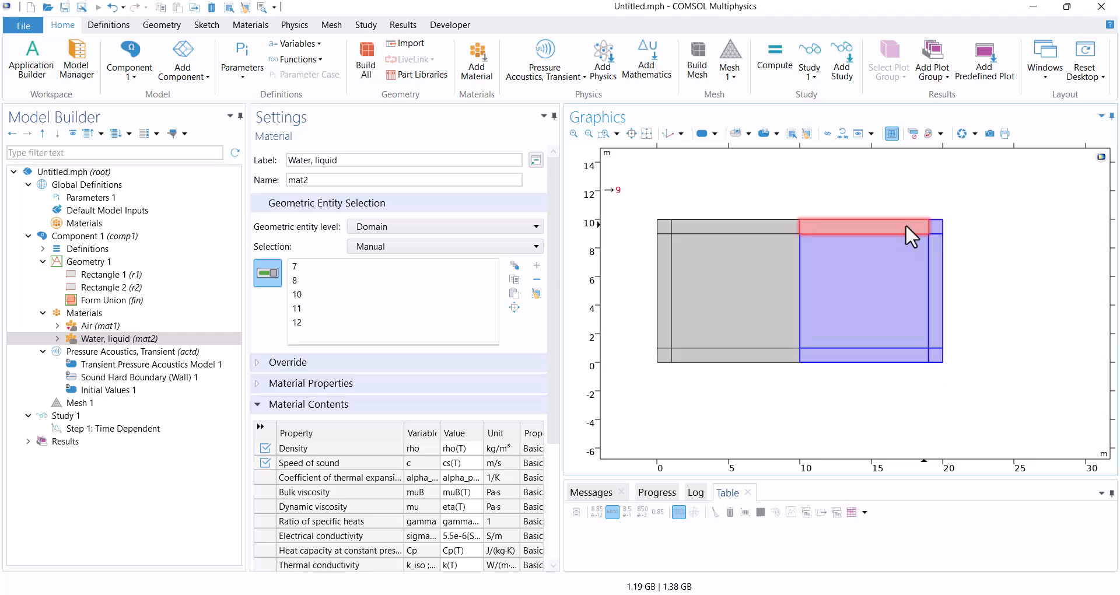
pyautogui.click(93, 325)
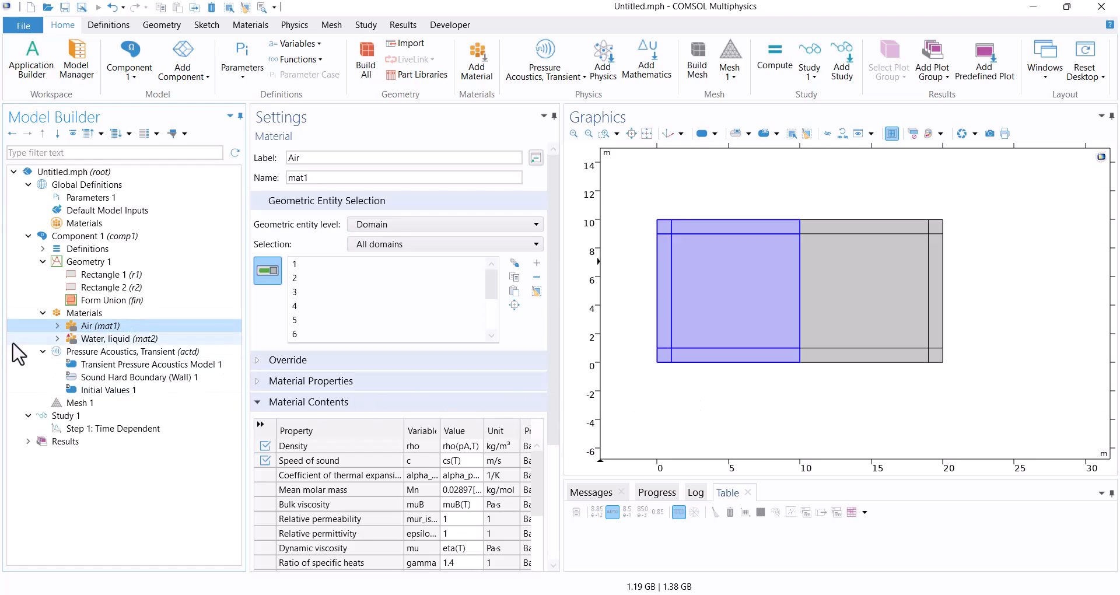
pyautogui.click(87, 339)
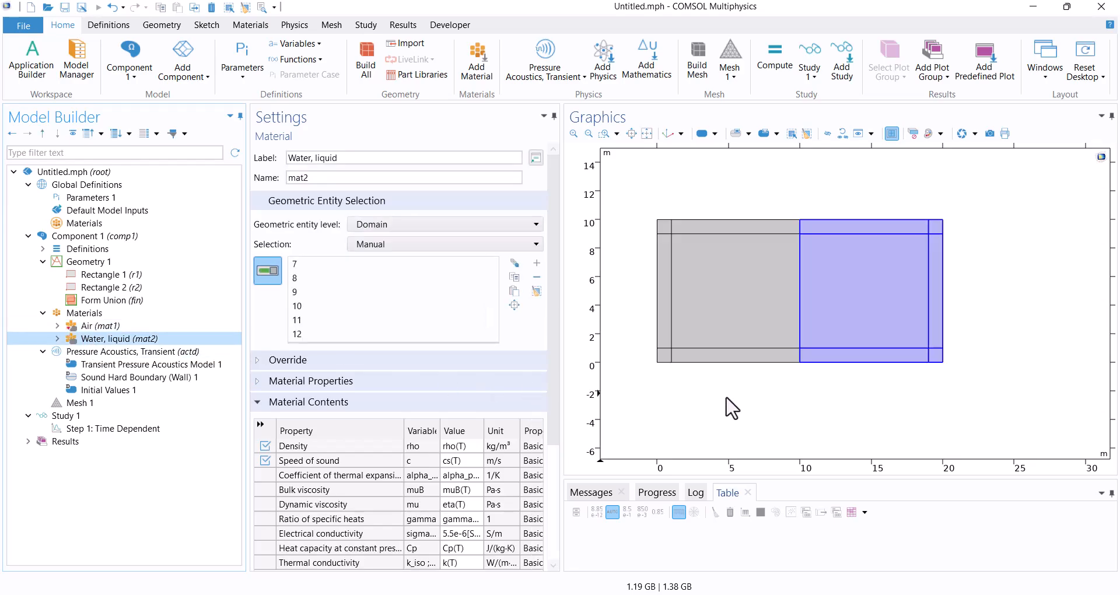
pyautogui.click(137, 486)
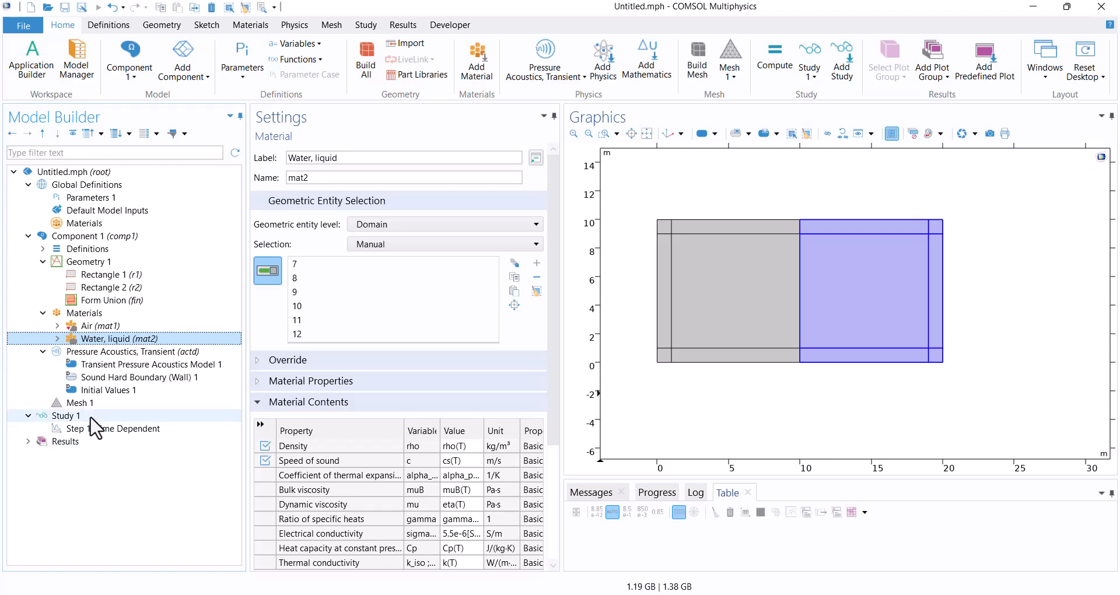
# Add a Perfectly Matched Layer to the component's definitions.
pyautogui.click(75, 248)
pyautogui.rightClick(76, 249)
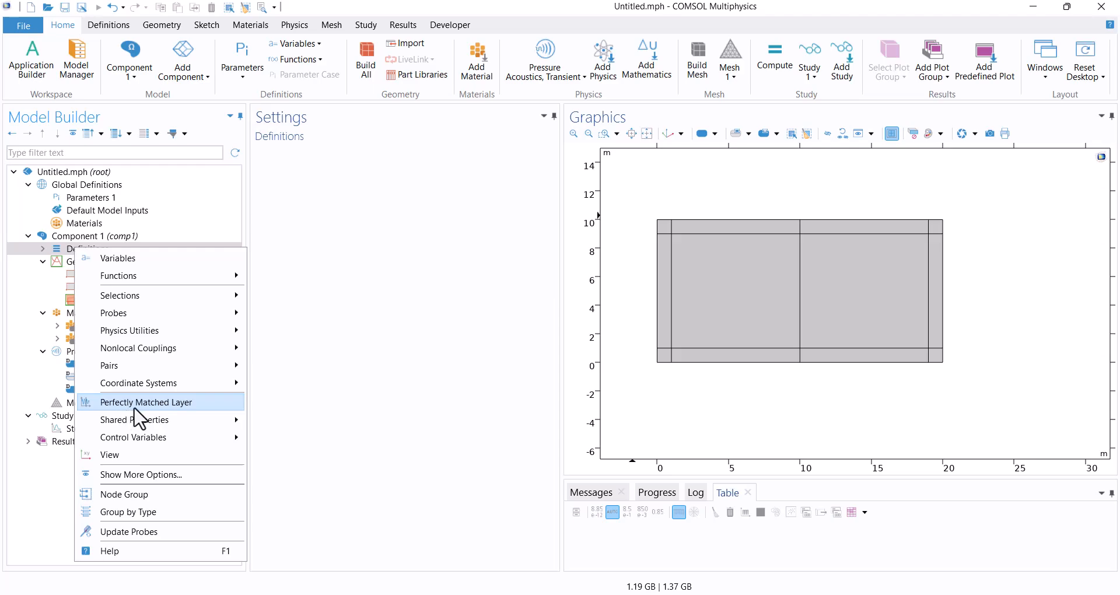
pyautogui.click(168, 404)
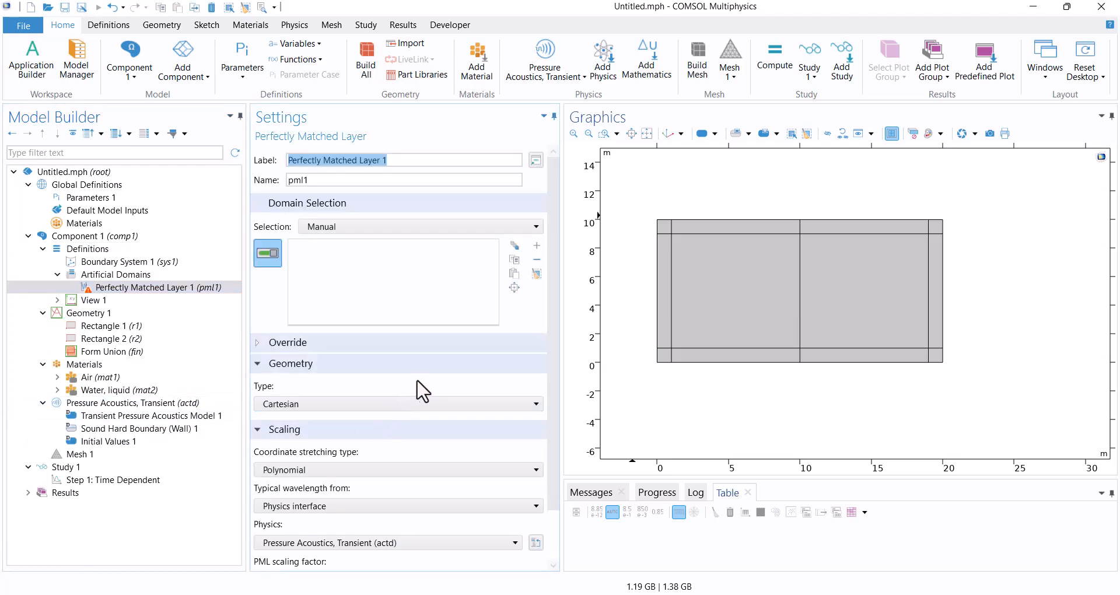
# Apply the Perfectly Matched Layer to all thin layer and corner domains around the outside of both rectangles.
pyautogui.click(736, 354)
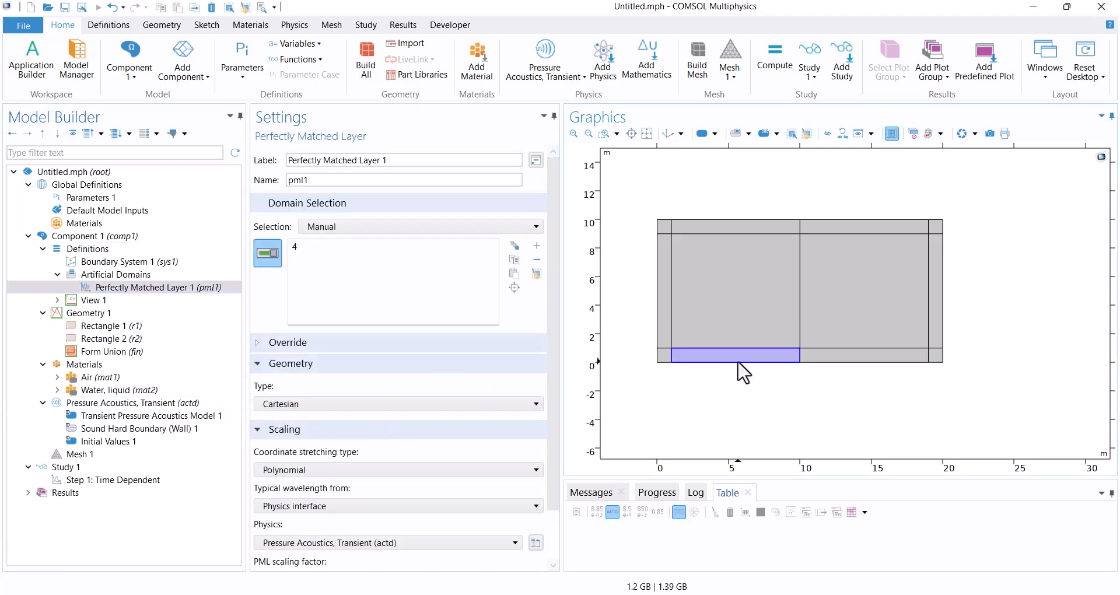
pyautogui.click(663, 355)
pyautogui.click(660, 322)
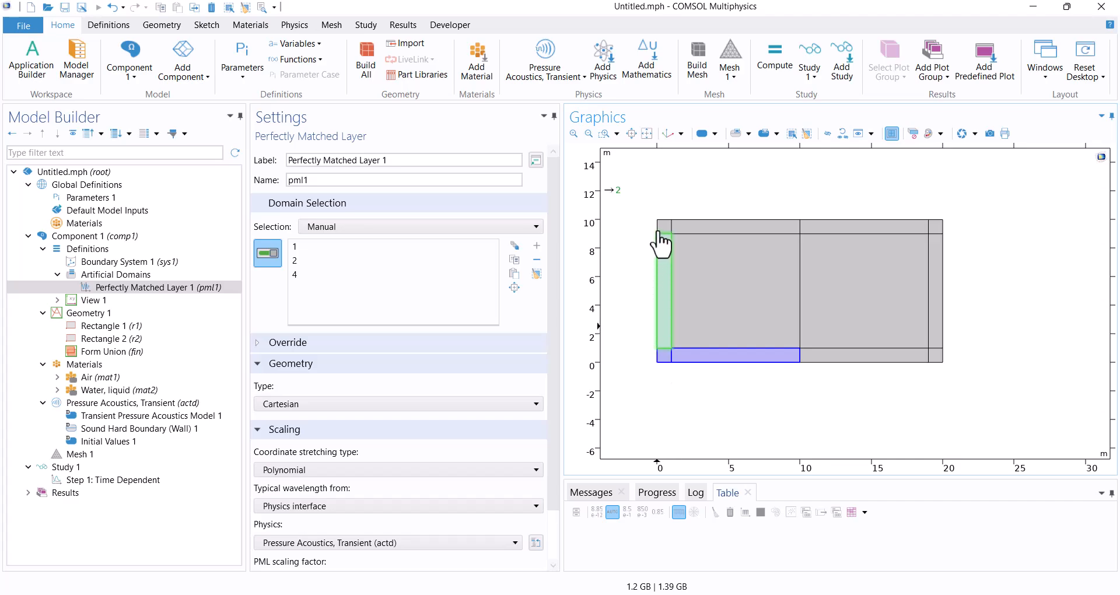
pyautogui.click(662, 226)
pyautogui.click(723, 228)
pyautogui.click(881, 237)
pyautogui.click(935, 226)
pyautogui.click(935, 326)
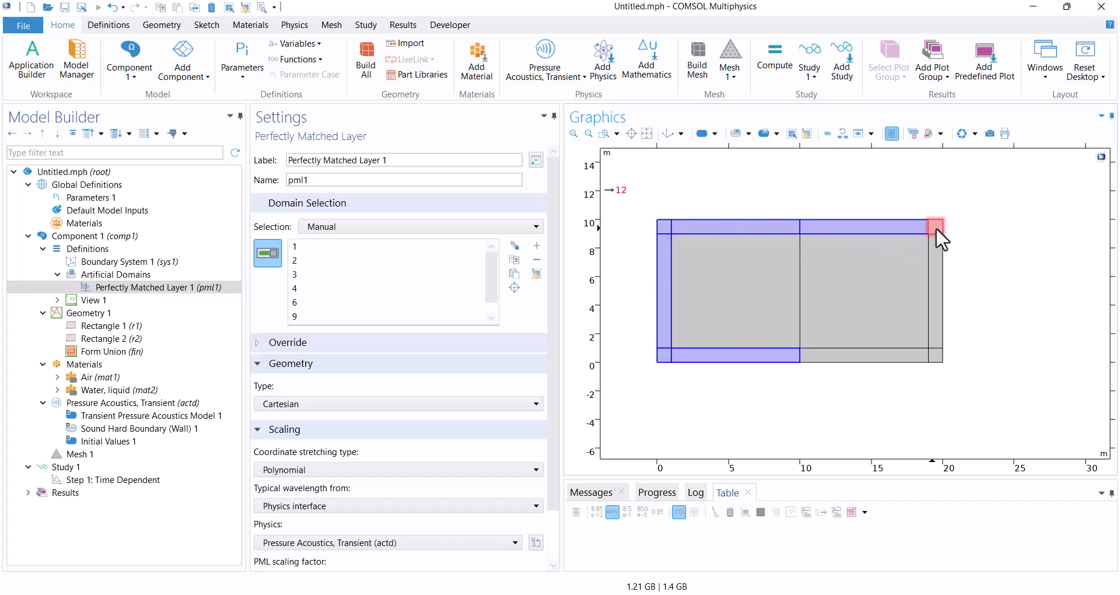
pyautogui.click(936, 356)
pyautogui.click(908, 357)
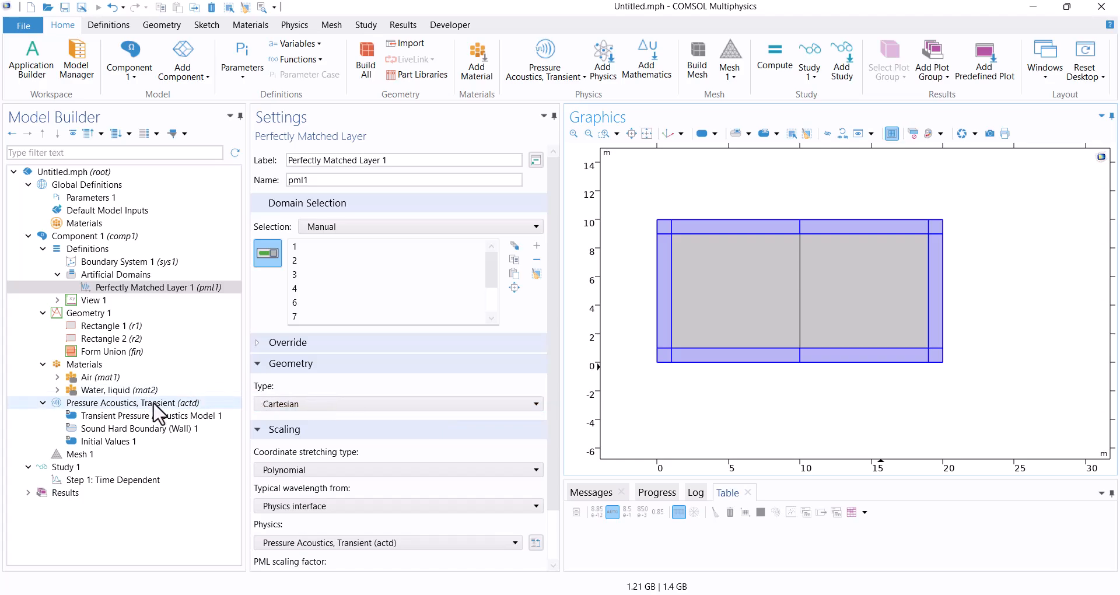
# Add a Point Source to the acoustics physics as a Gaussian pulse with amplitude 1 m²/s and frequency bandwidth 500 Hz.
pyautogui.click(295, 29)
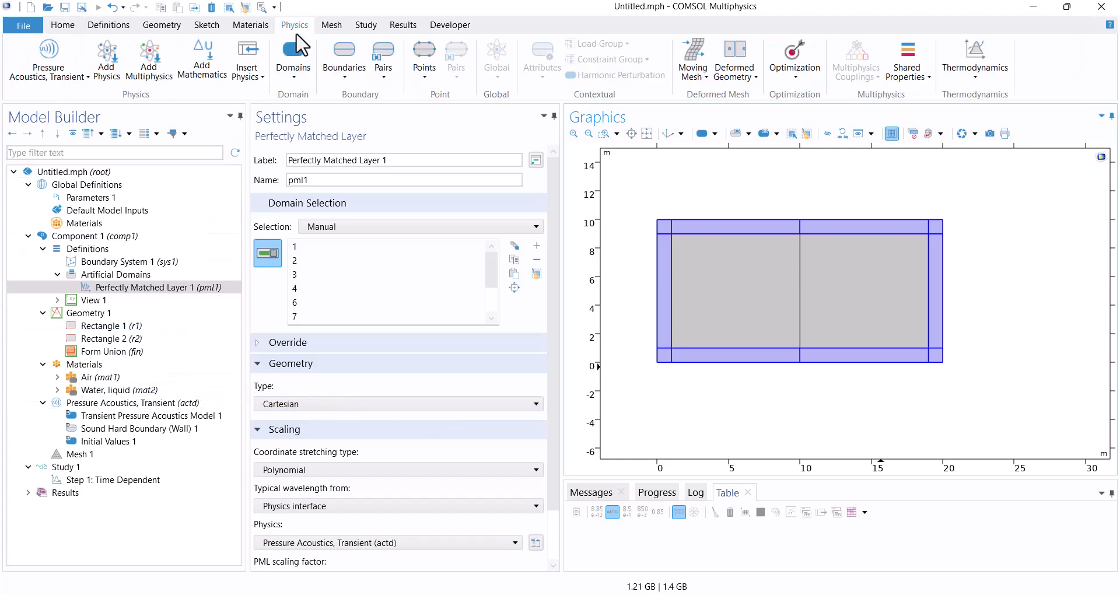
pyautogui.click(424, 76)
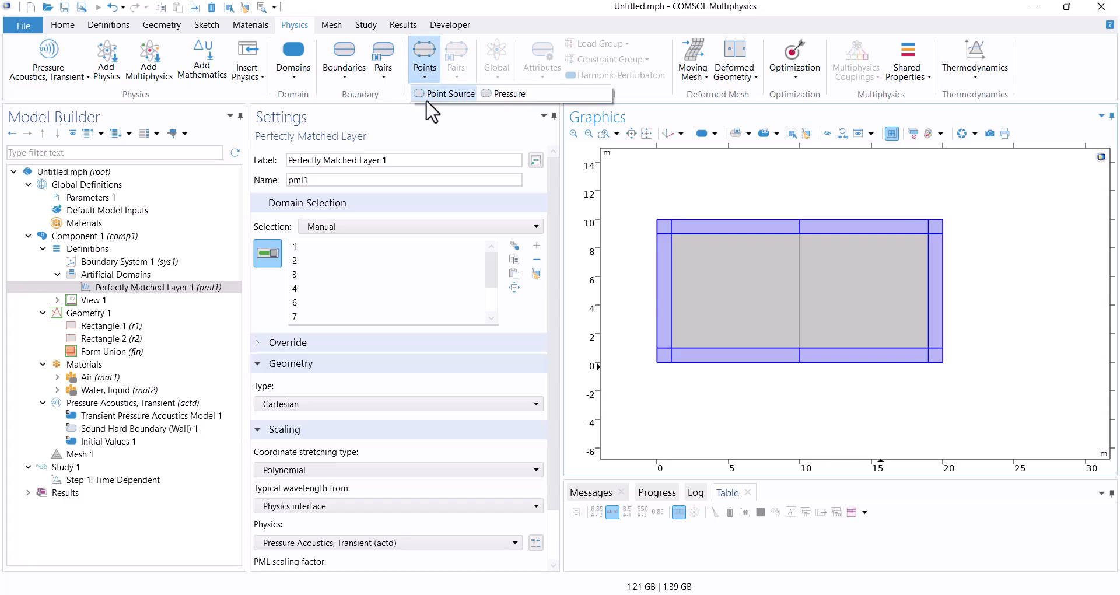
pyautogui.click(446, 95)
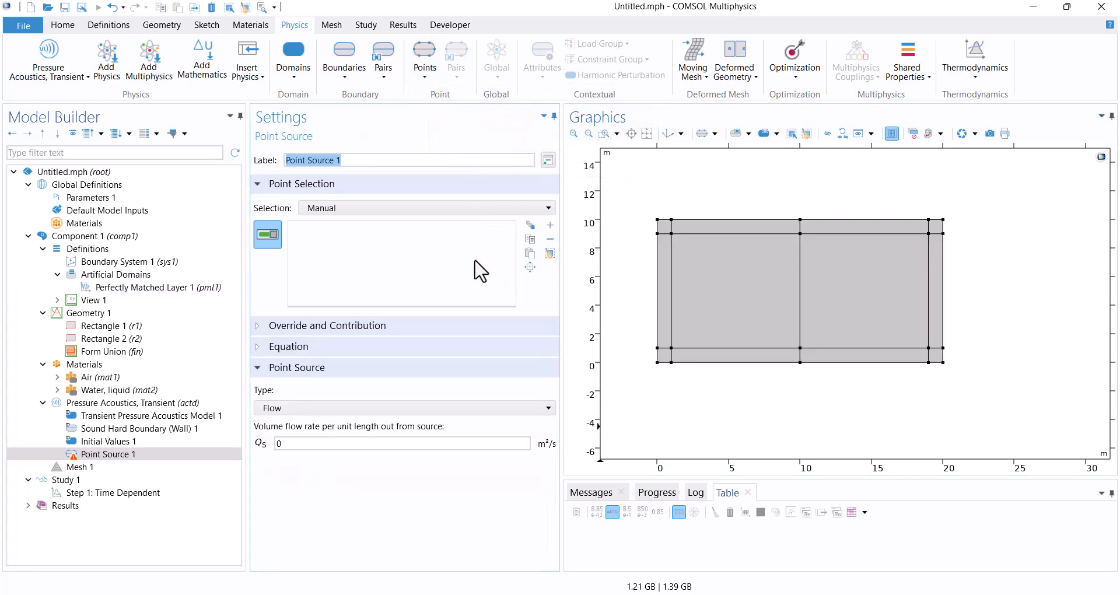
pyautogui.click(292, 407)
pyautogui.click(286, 437)
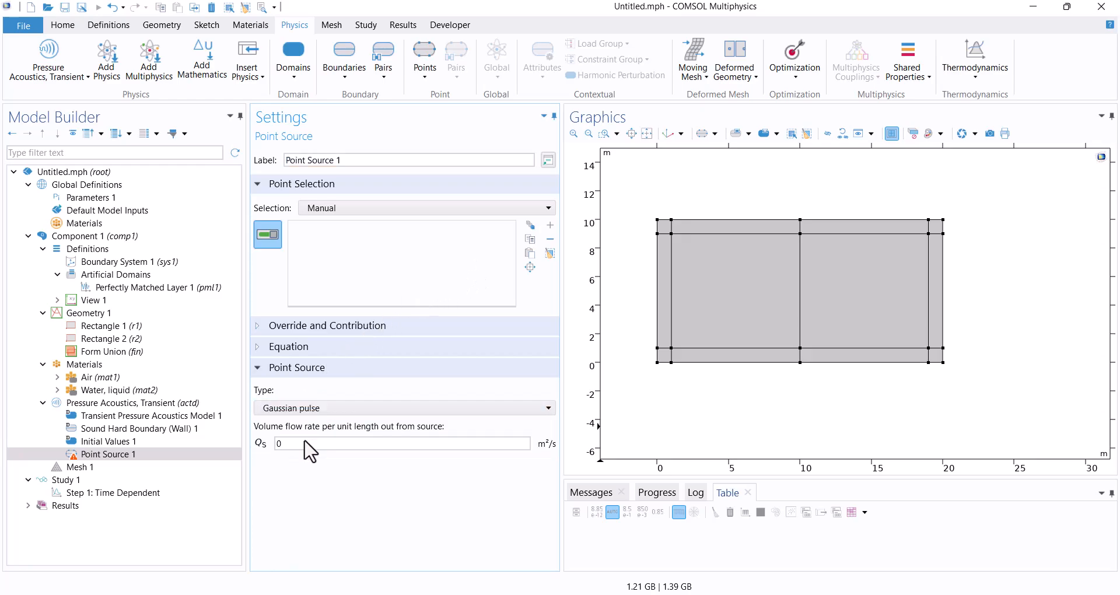
pyautogui.click(310, 443)
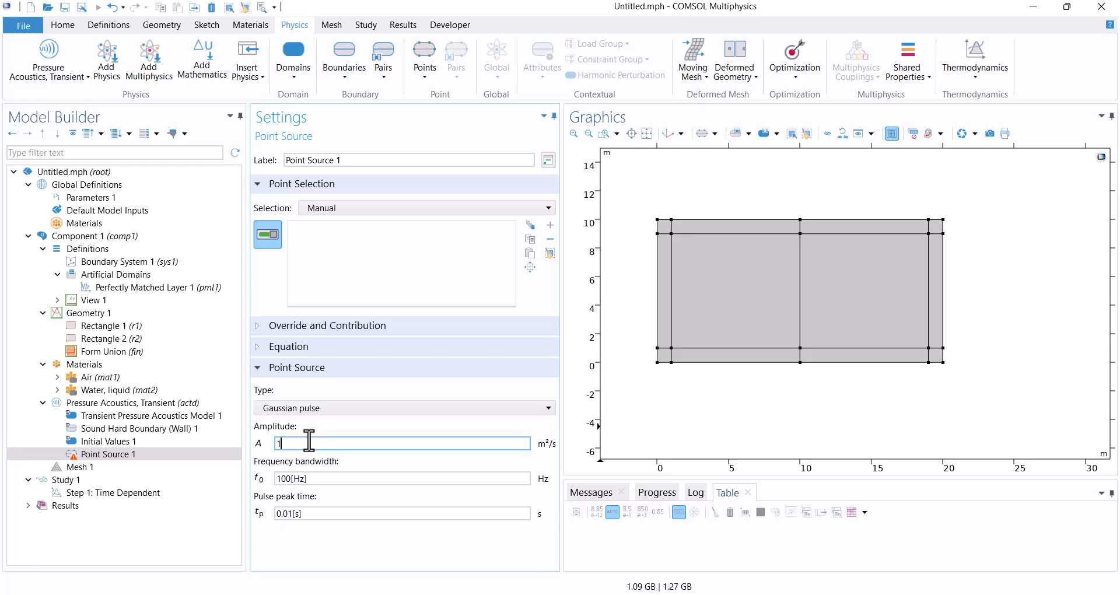
pyautogui.click(290, 479)
pyautogui.moveTo(281, 479); pyautogui.dragTo(276, 479)
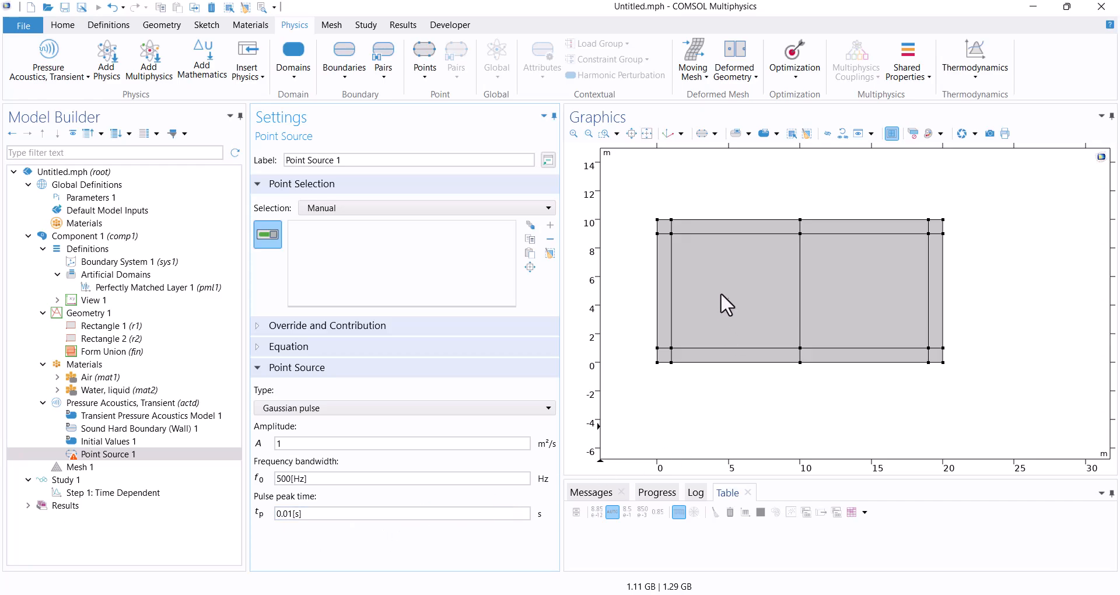
# Create a geometry point at x = 10 m, y = 5 m on the air-water interface and assign Point Source 1 to it.
pyautogui.click(111, 314)
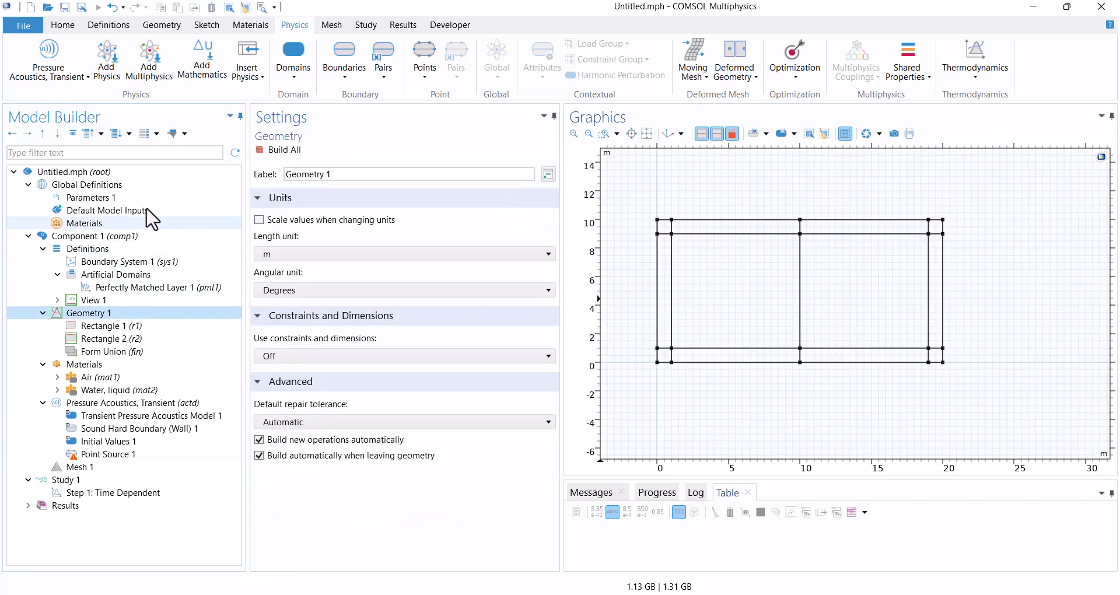
pyautogui.click(206, 25)
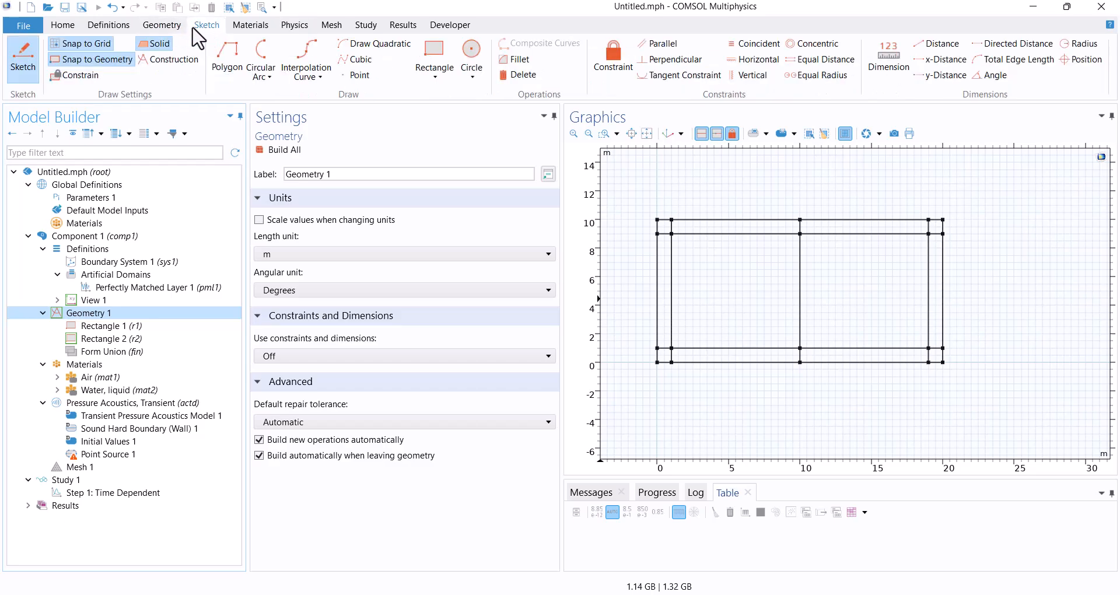
pyautogui.click(360, 75)
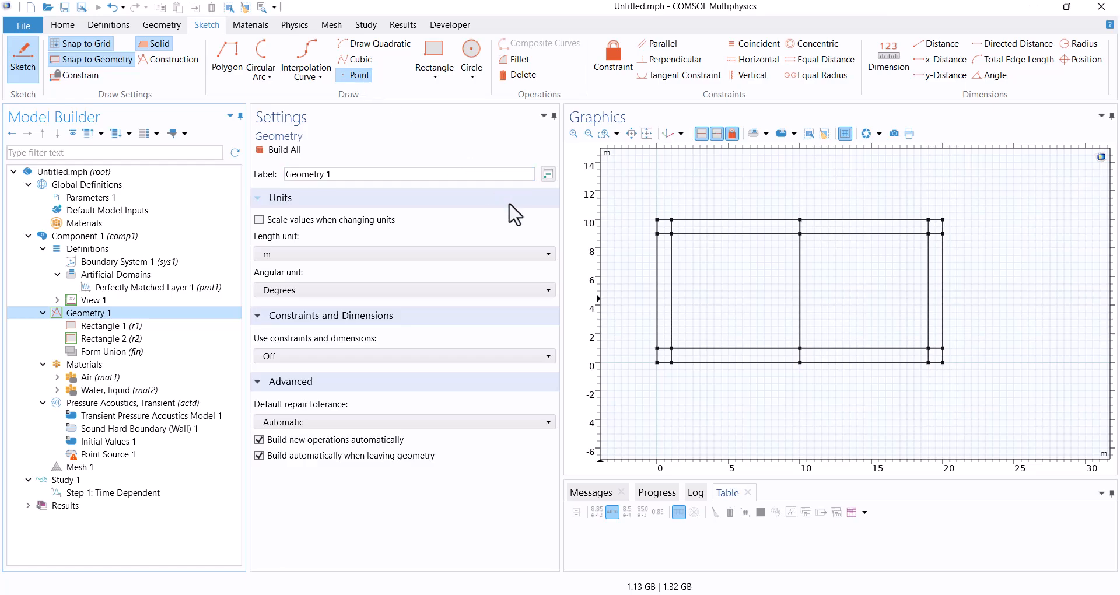
pyautogui.click(736, 291)
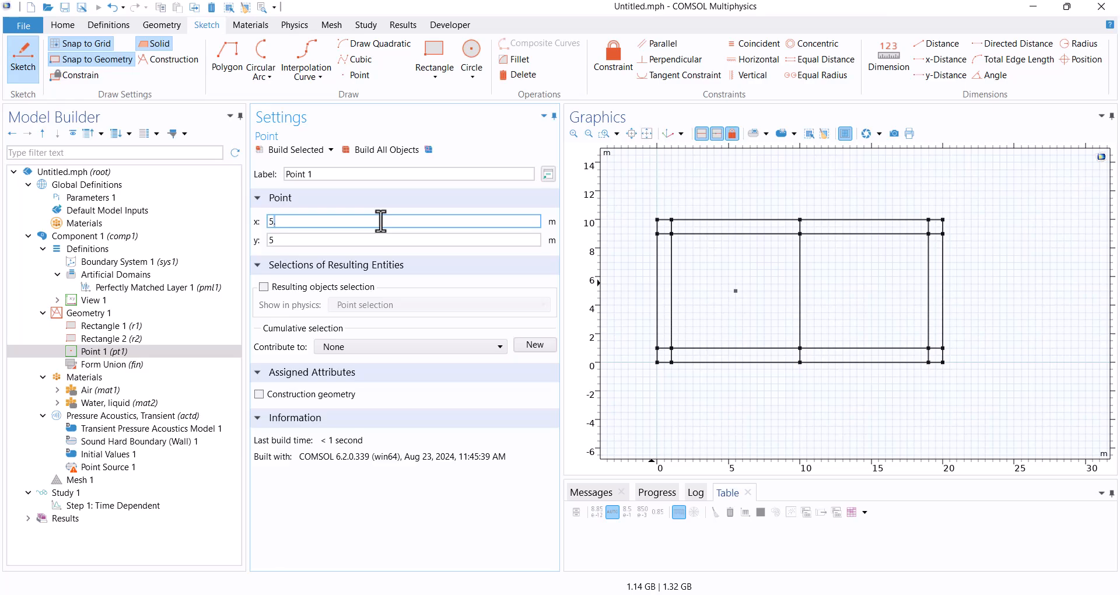
pyautogui.click(381, 221)
pyautogui.write('10')
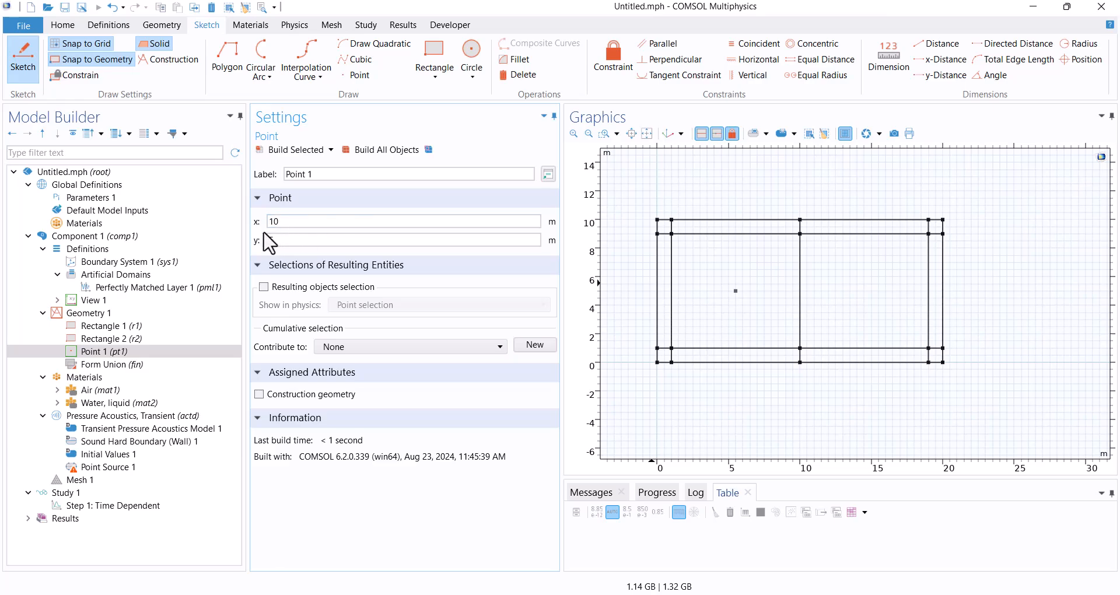
pyautogui.click(361, 155)
pyautogui.click(108, 467)
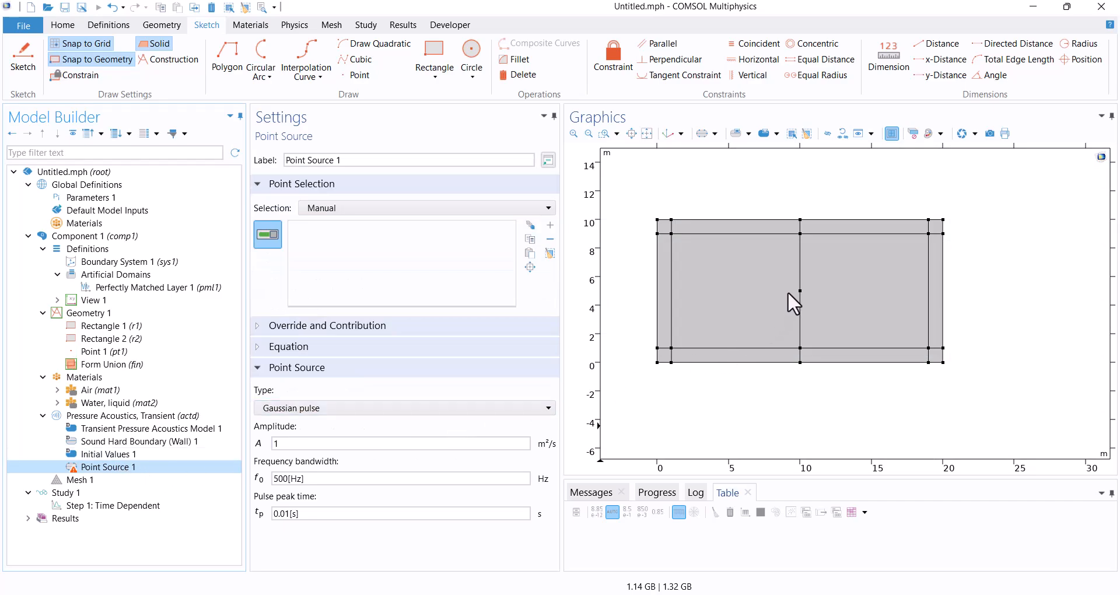
pyautogui.click(800, 291)
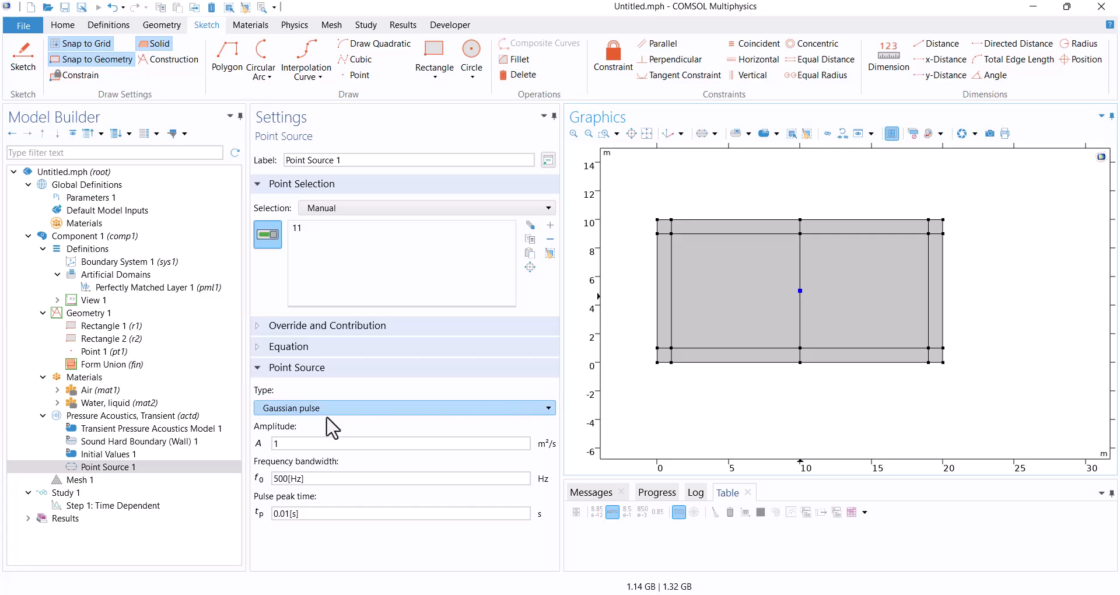
# Build the physics-controlled mesh with Normal element size and inspect it around the interface between the two materials.
pyautogui.click(82, 481)
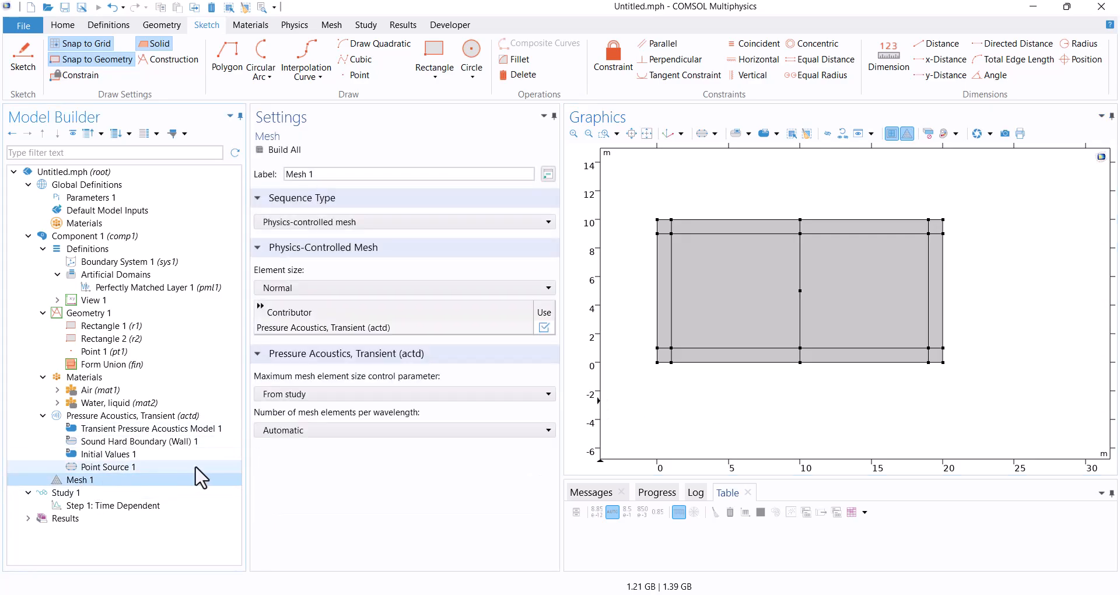
pyautogui.click(292, 155)
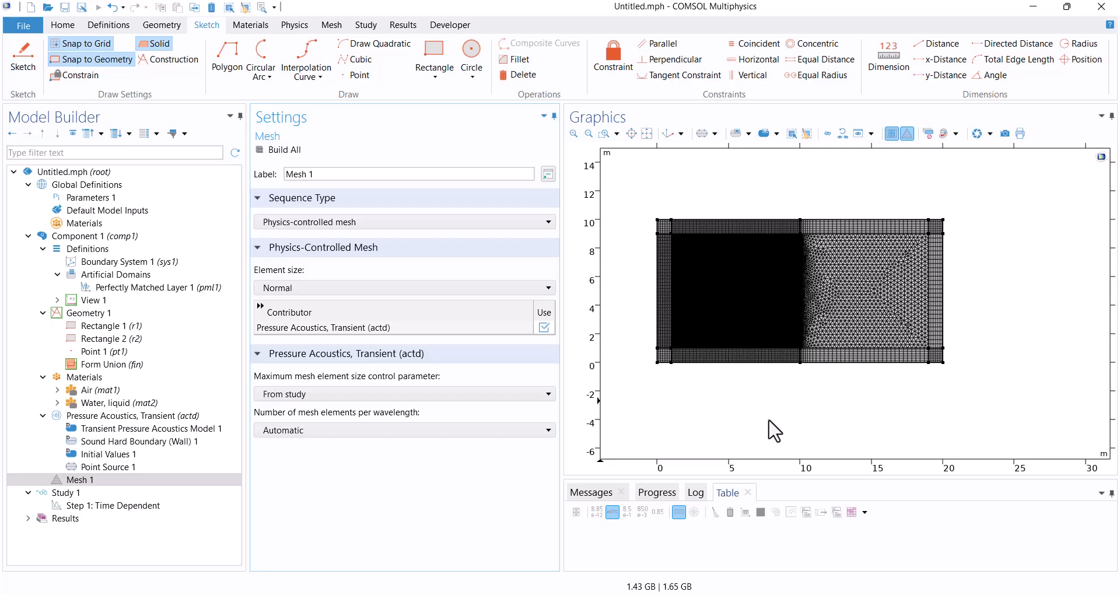
pyautogui.scroll(5, 725, 331)
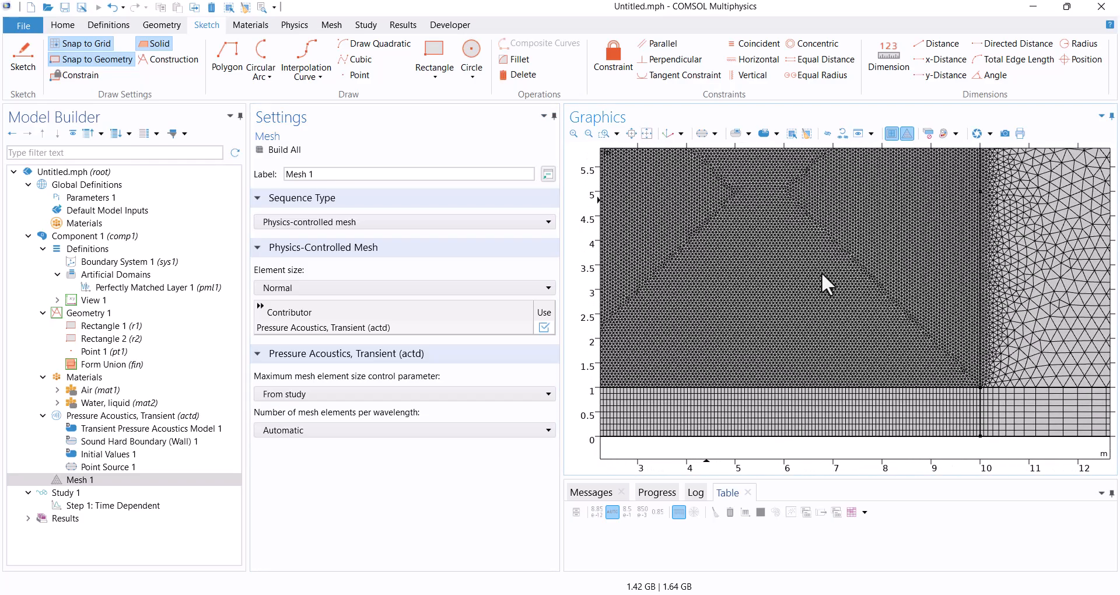
pyautogui.moveTo(824, 292); pyautogui.dragTo(671, 348, button='right')
pyautogui.scroll(-4, 910, 262)
pyautogui.moveTo(887, 387); pyautogui.dragTo(859, 437, button='right')
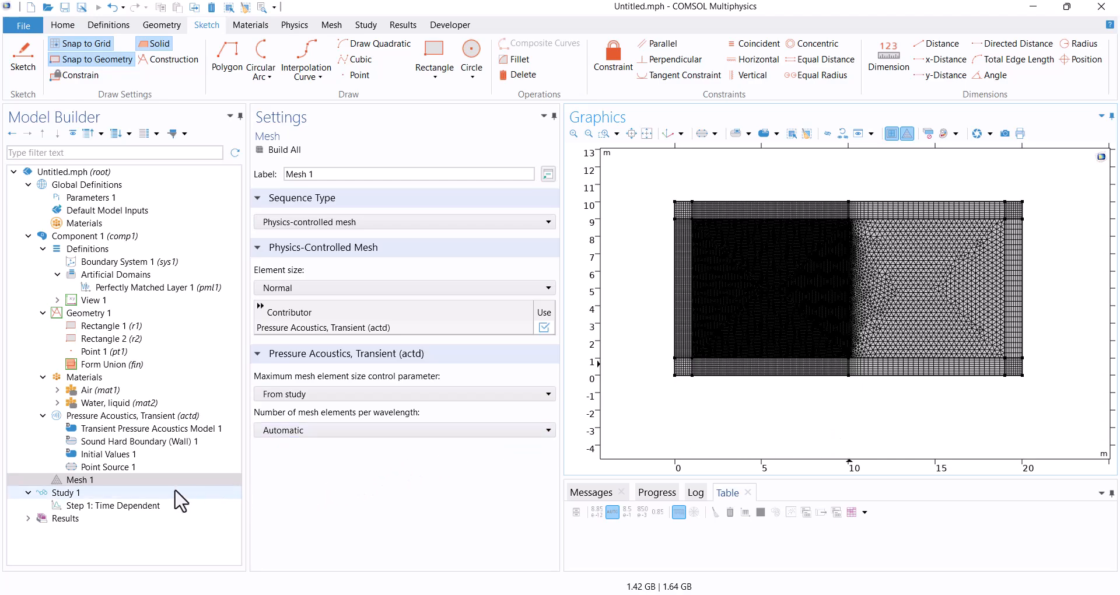
# Set the Time Dependent output times to start at 0.005 s, step 0.005 s and stop at 0.1 s, and compute the study.
pyautogui.click(103, 511)
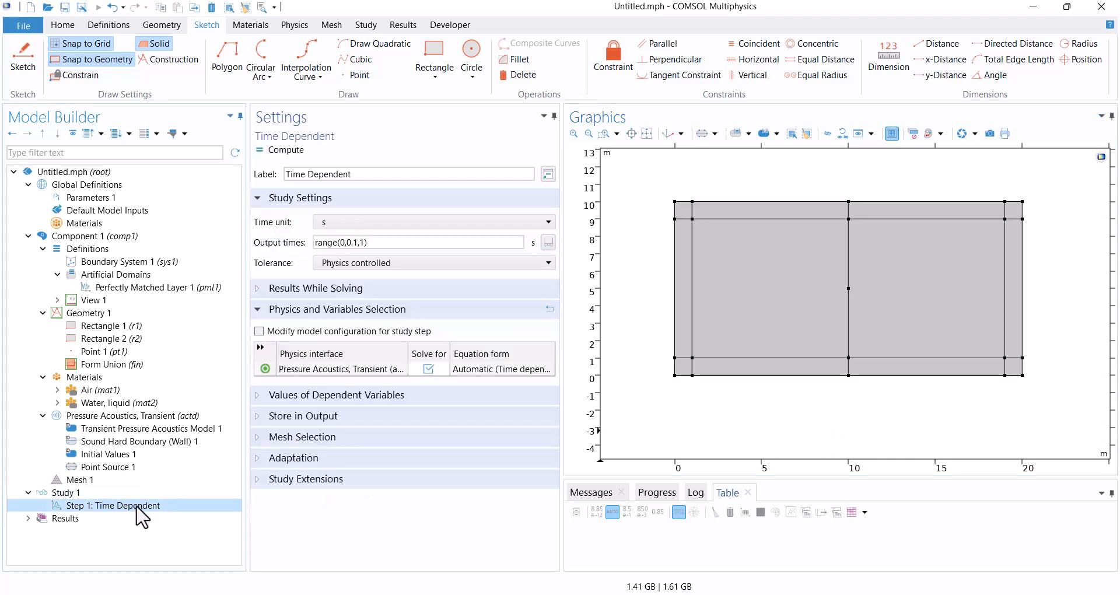
pyautogui.click(548, 243)
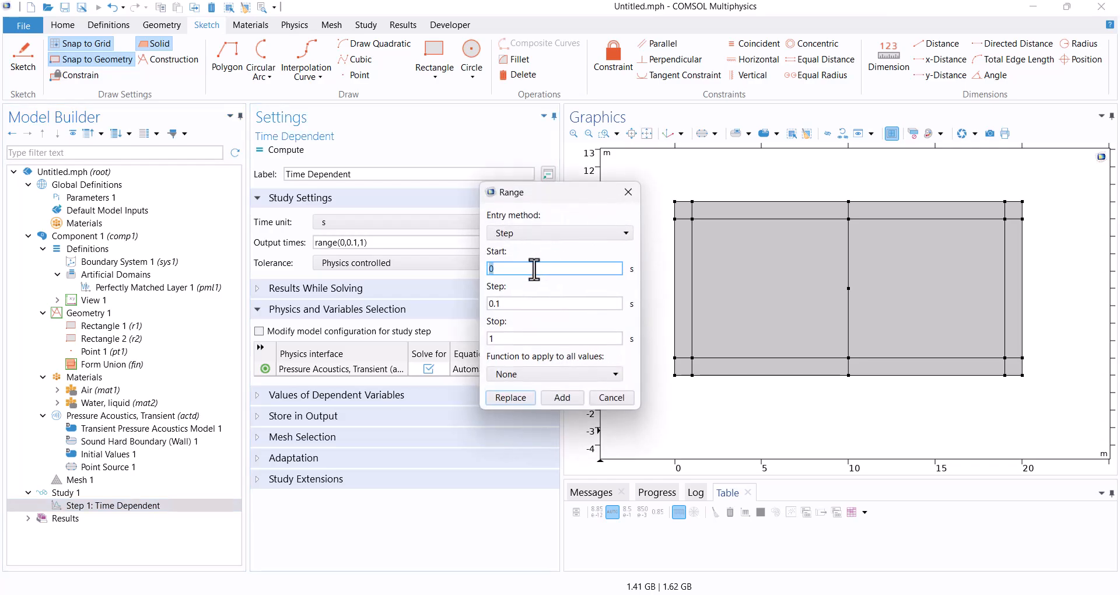
pyautogui.click(534, 269)
pyautogui.write('.005')
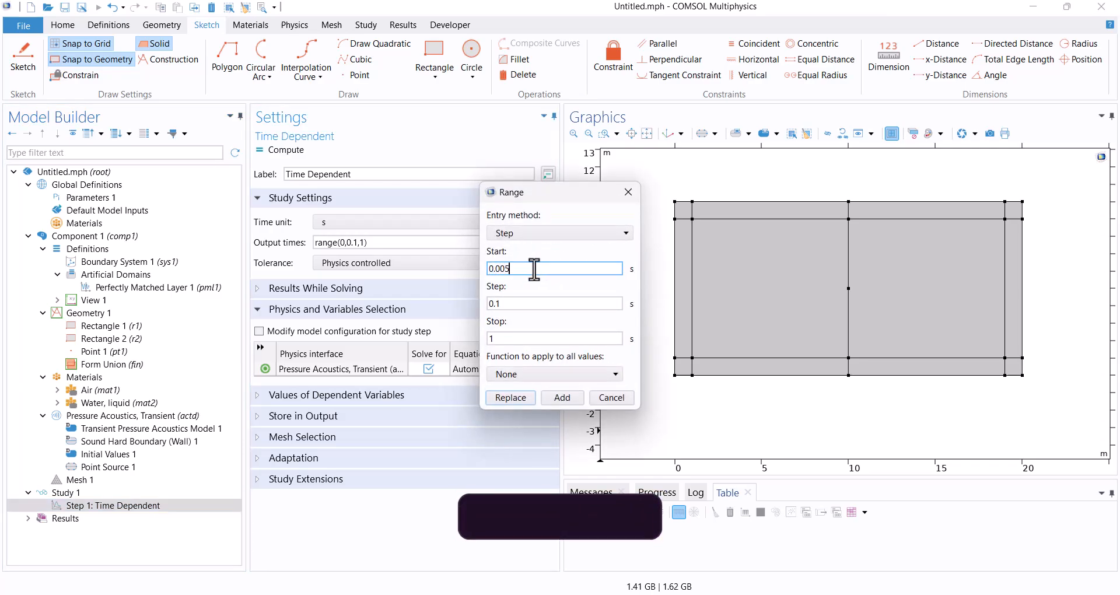
pyautogui.press('Tab')
pyautogui.write('0.005')
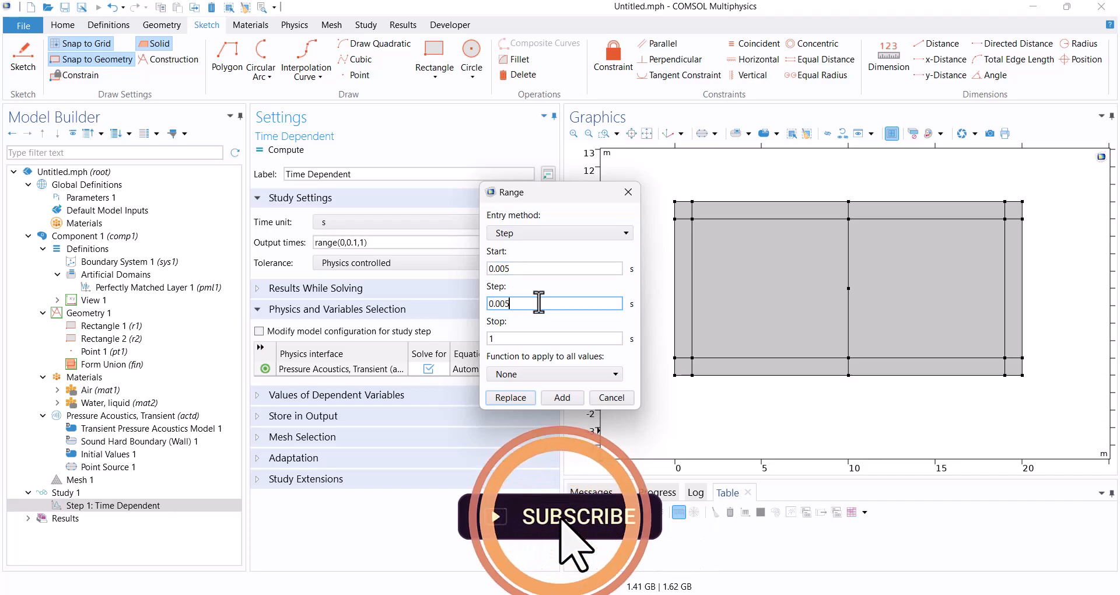
pyautogui.click(527, 338)
pyautogui.doubleClick(527, 338)
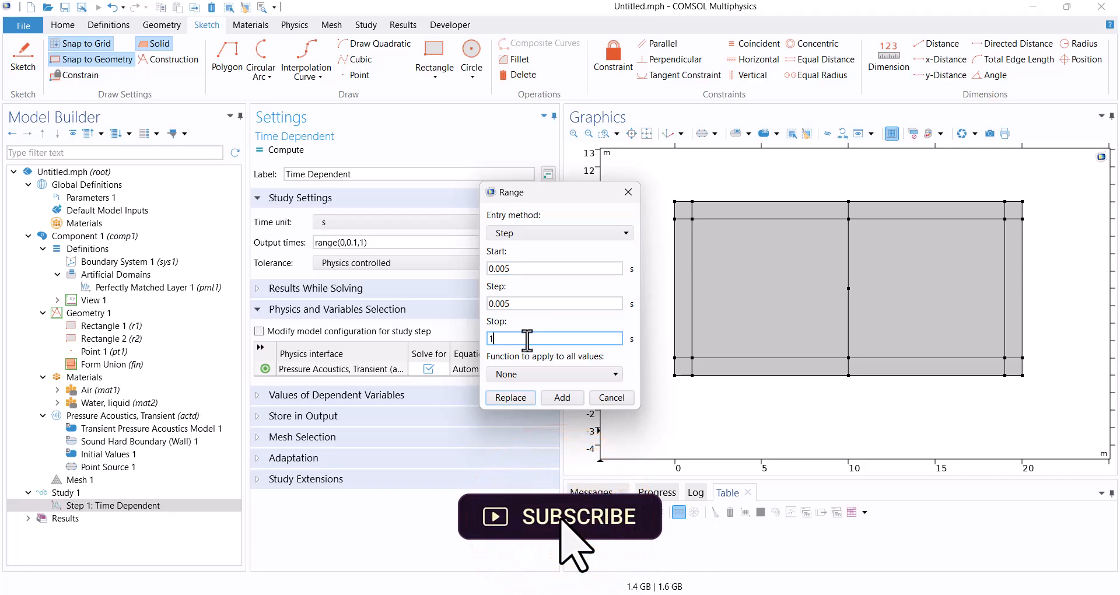
pyautogui.write('0.1')
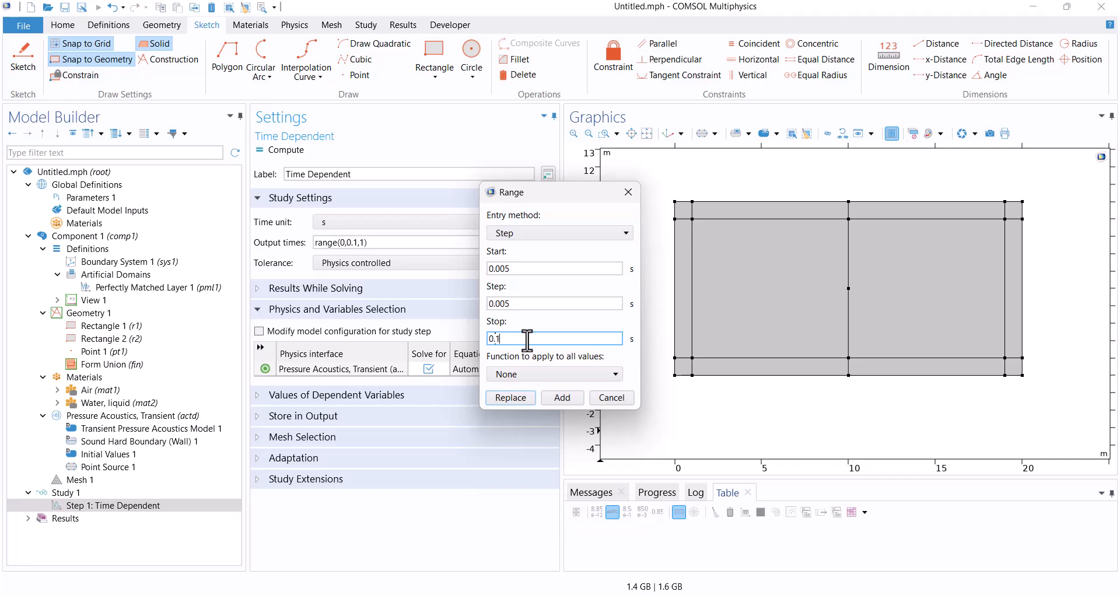
pyautogui.click(510, 397)
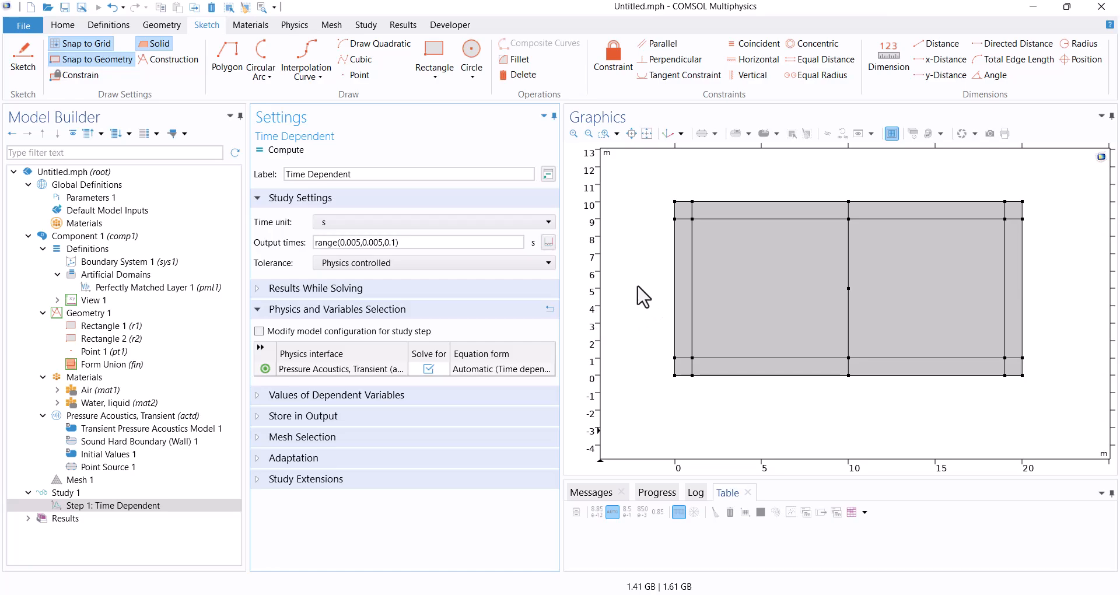
pyautogui.press('F8')
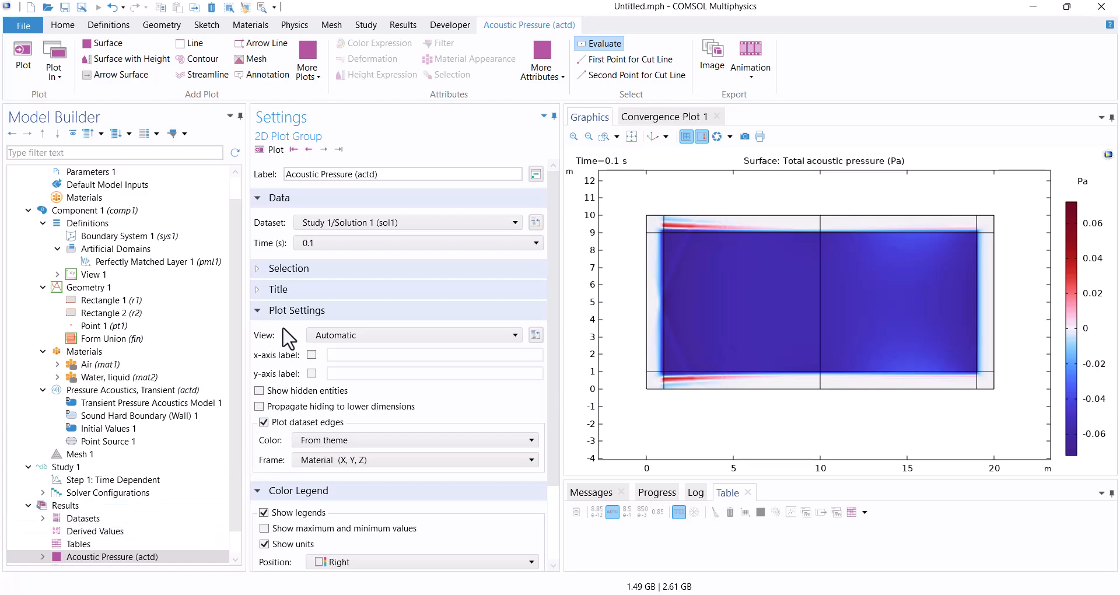
# Plot the acoustic pressure at 0.005 s and step through the output times to 0.03 s and back to 0.02 s.
pyautogui.click(306, 243)
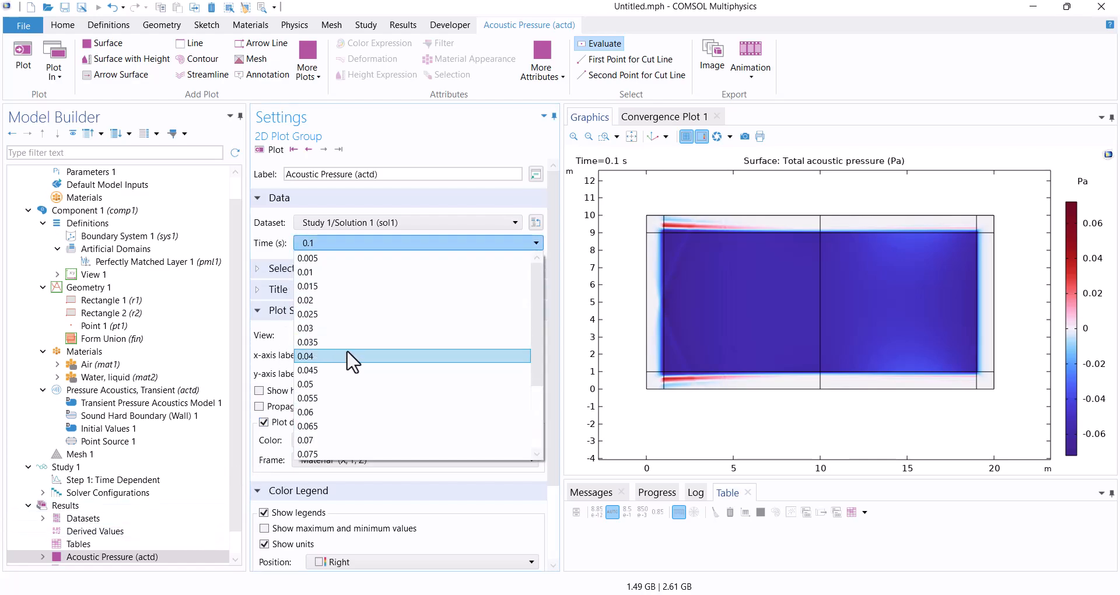
pyautogui.click(314, 259)
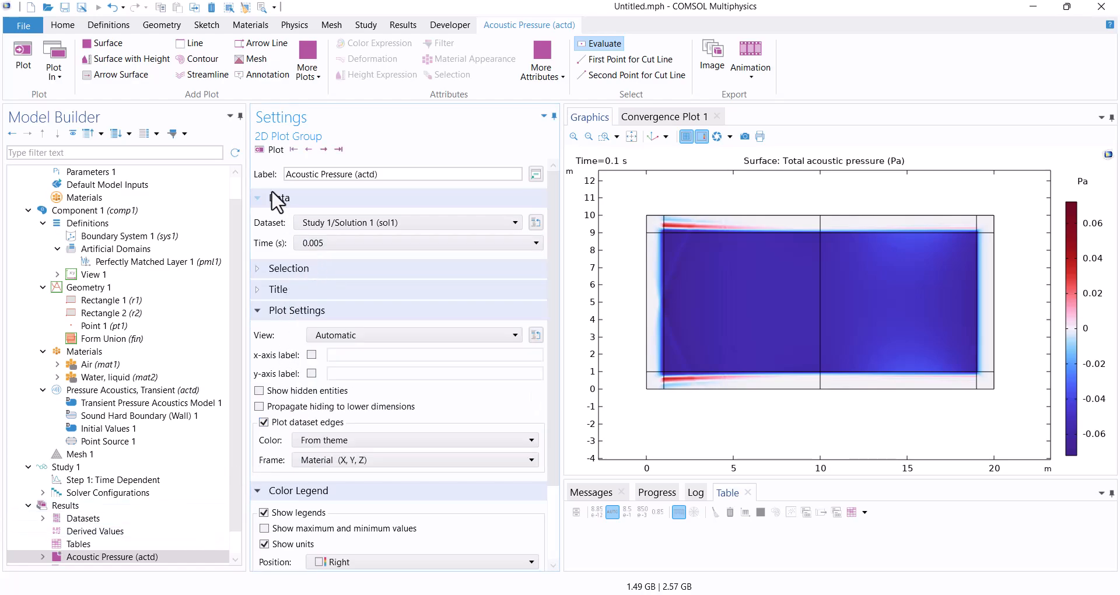
pyautogui.click(261, 148)
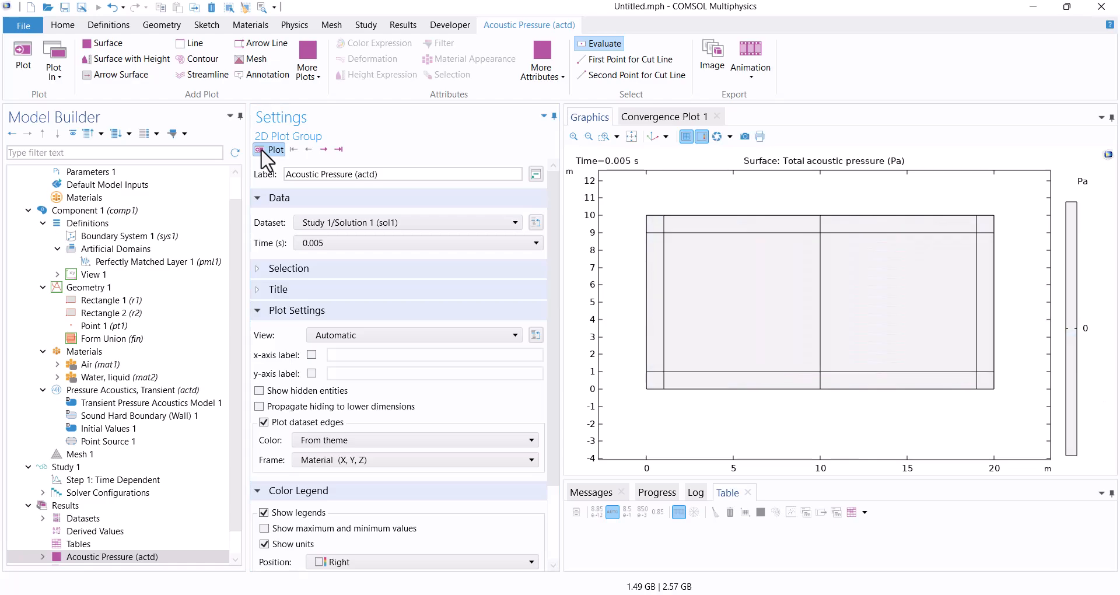
pyautogui.click(324, 150)
pyautogui.click(324, 150)
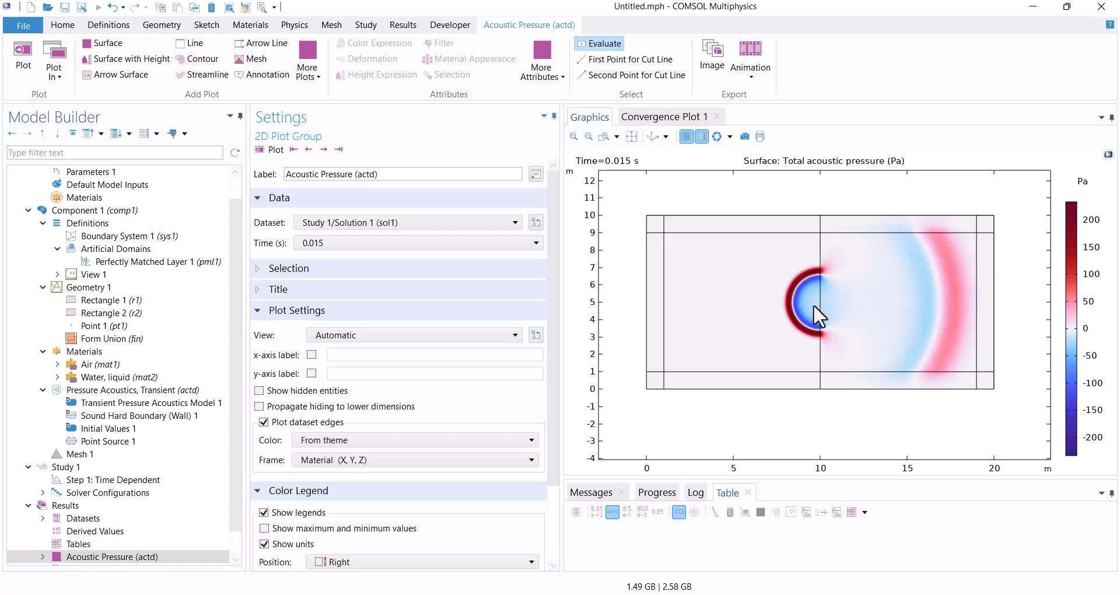
pyautogui.click(324, 150)
pyautogui.click(324, 149)
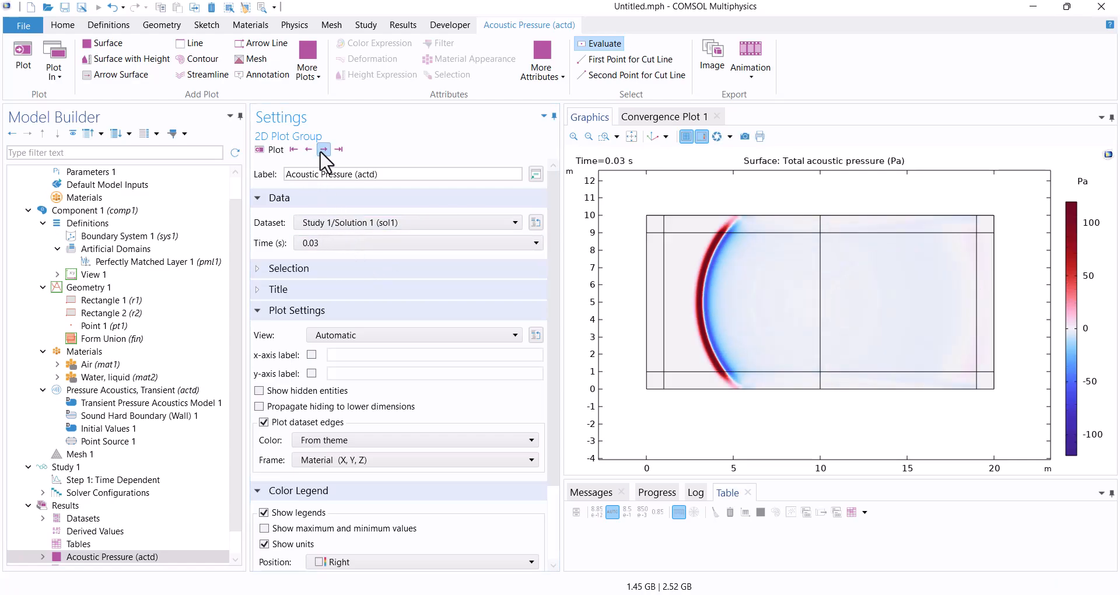
pyautogui.click(309, 150)
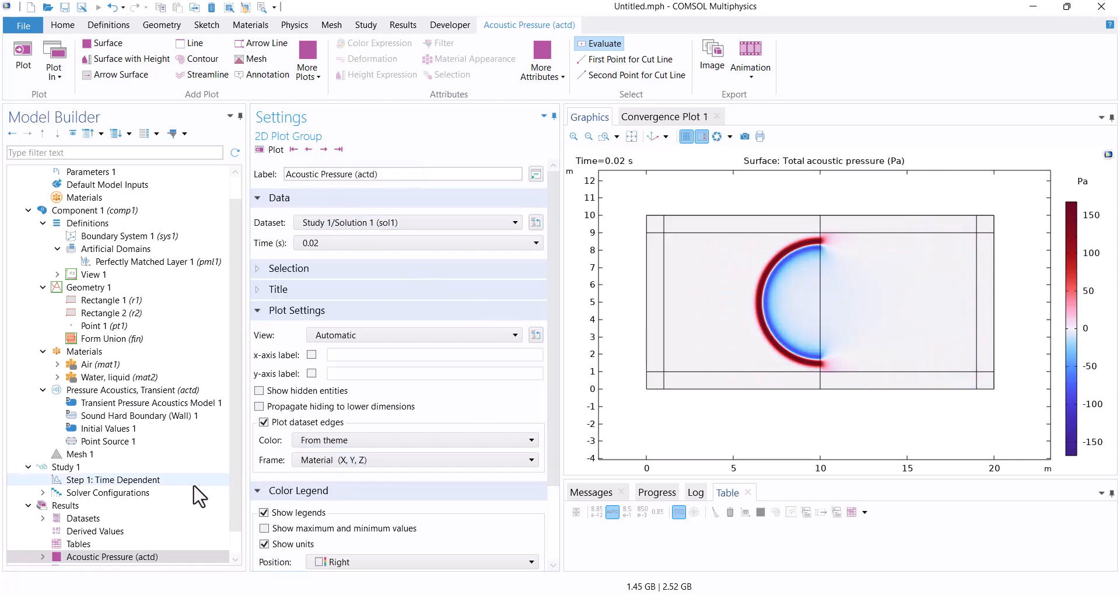
# Set the Time Dependent study step's output times to range(0.008,0.00005,0.03).
pyautogui.click(157, 480)
pyautogui.tripleClick(425, 243)
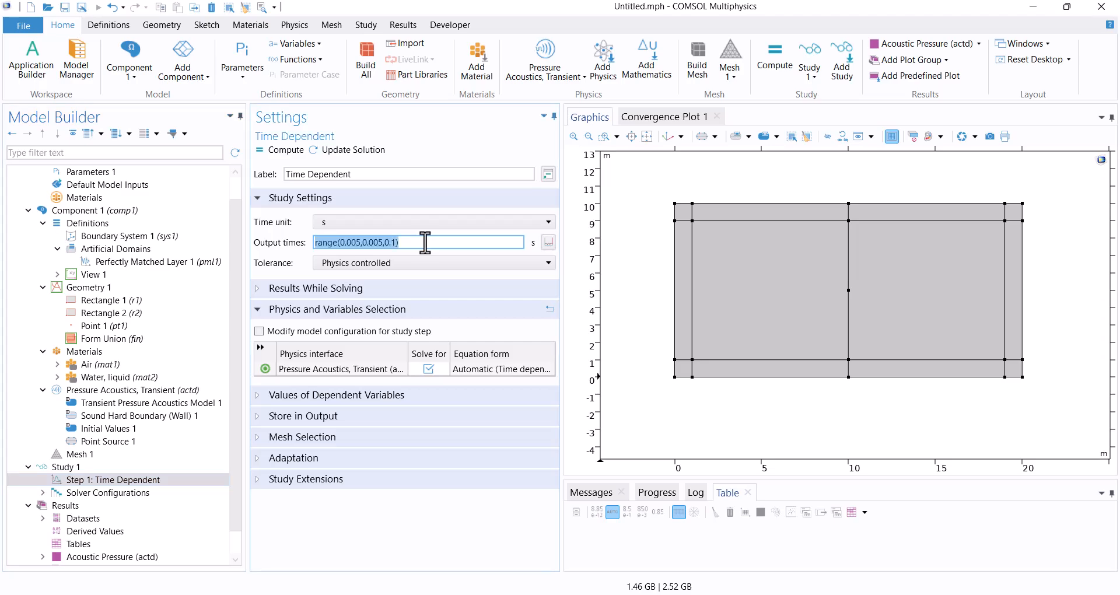
pyautogui.click(425, 242)
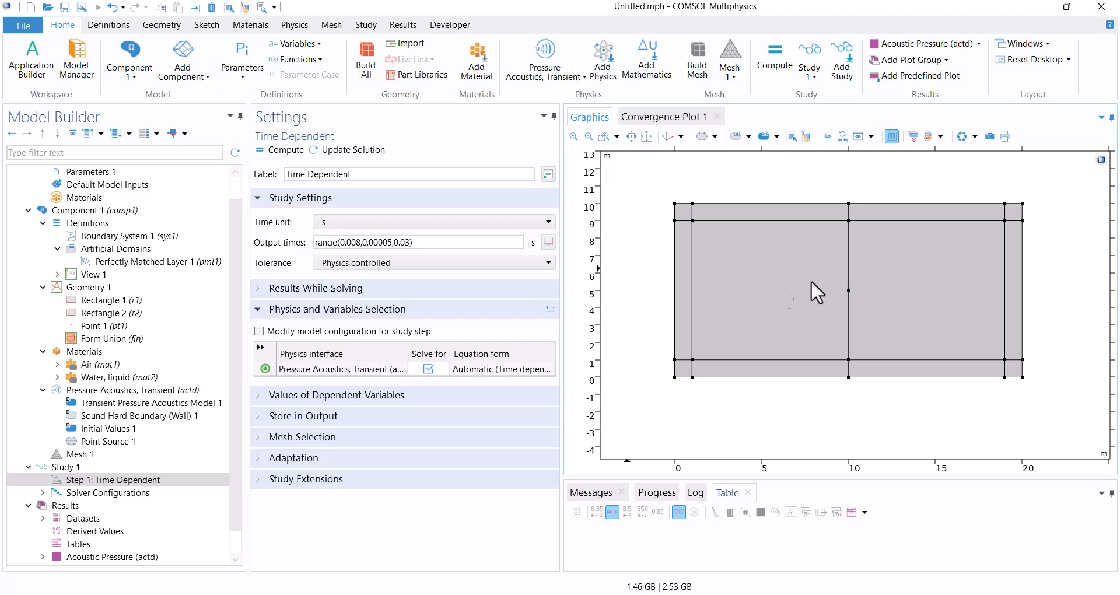
# Add an annotation reading "Air domain" to the Acoustic Pressure plot group at X = 5 m, Y = 2 m and plot it.
pyautogui.scroll(-1, 94, 534)
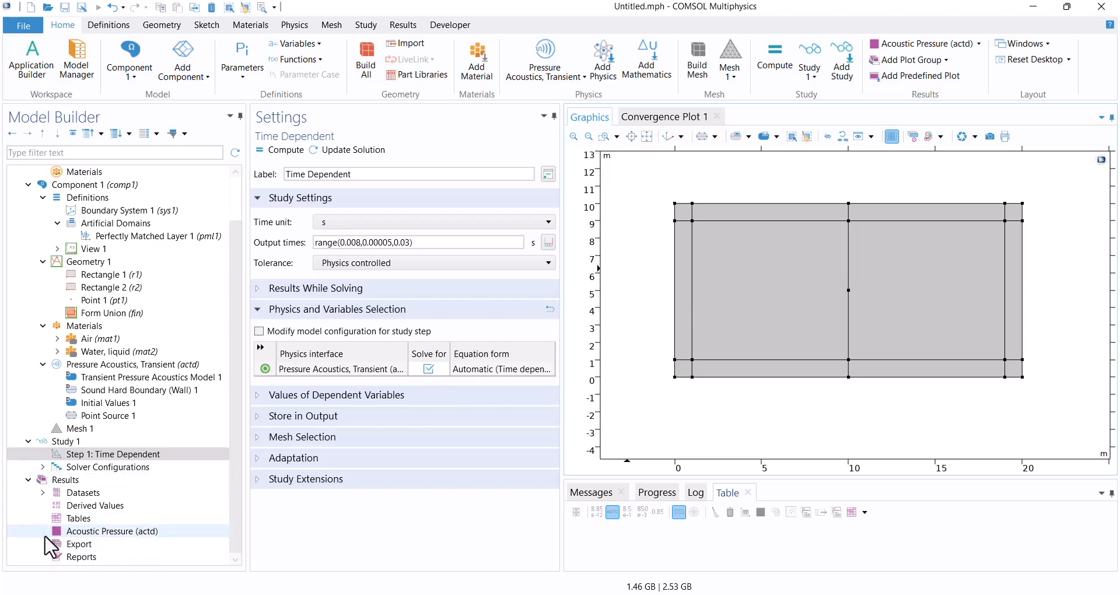
pyautogui.click(81, 532)
pyautogui.rightClick(83, 533)
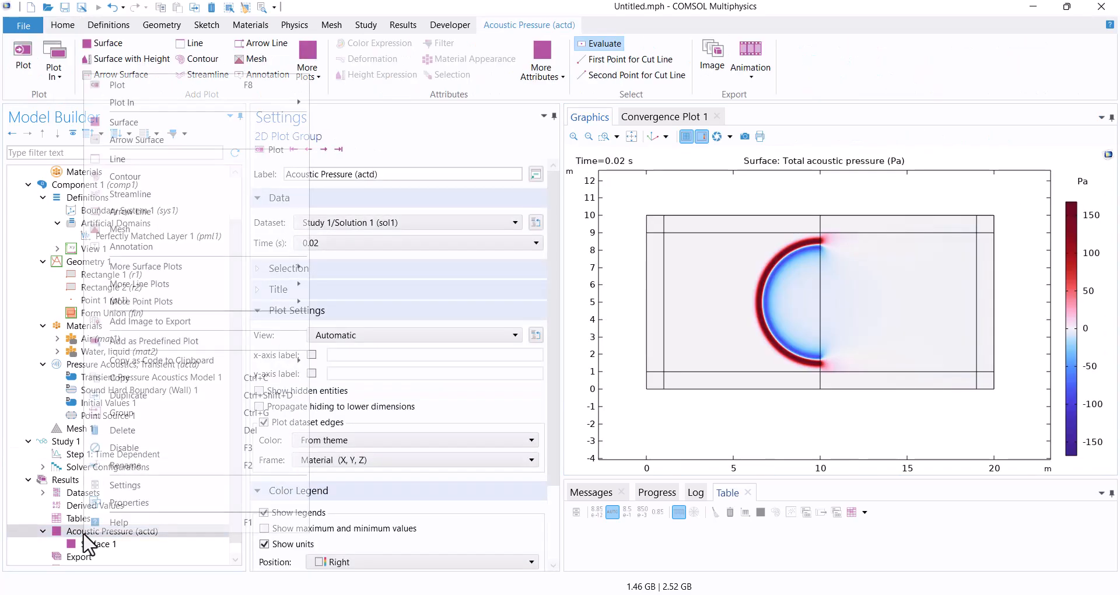
pyautogui.click(126, 251)
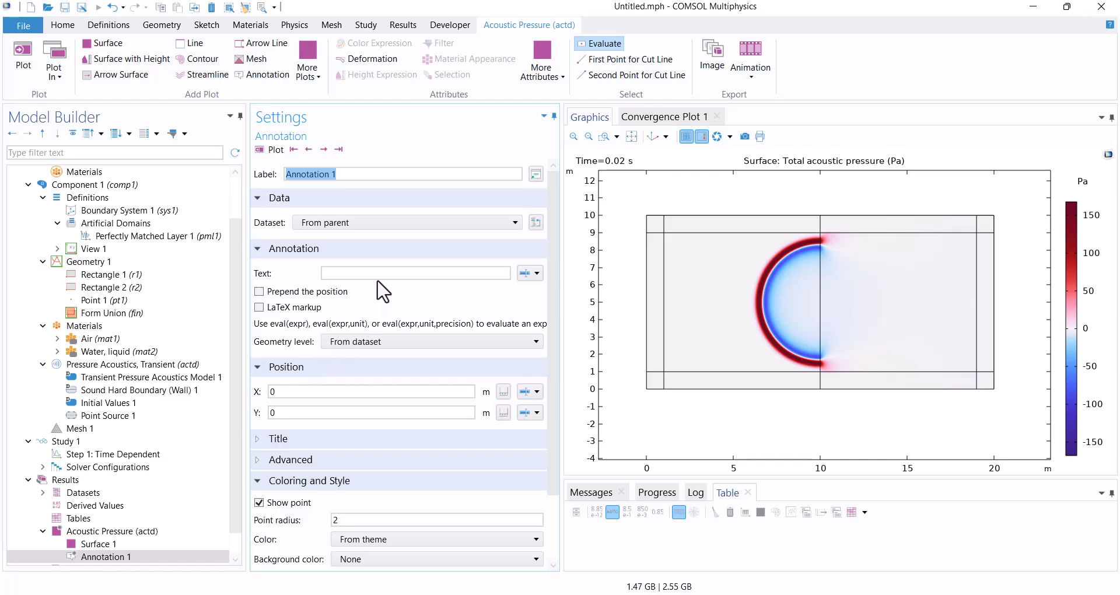
pyautogui.click(378, 273)
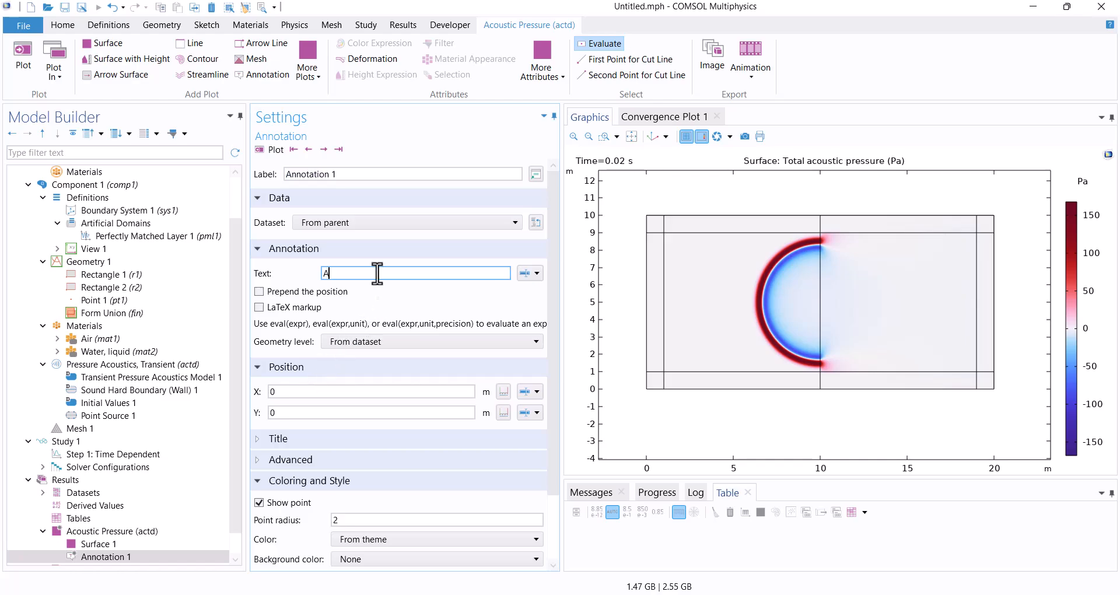
pyautogui.click(307, 391)
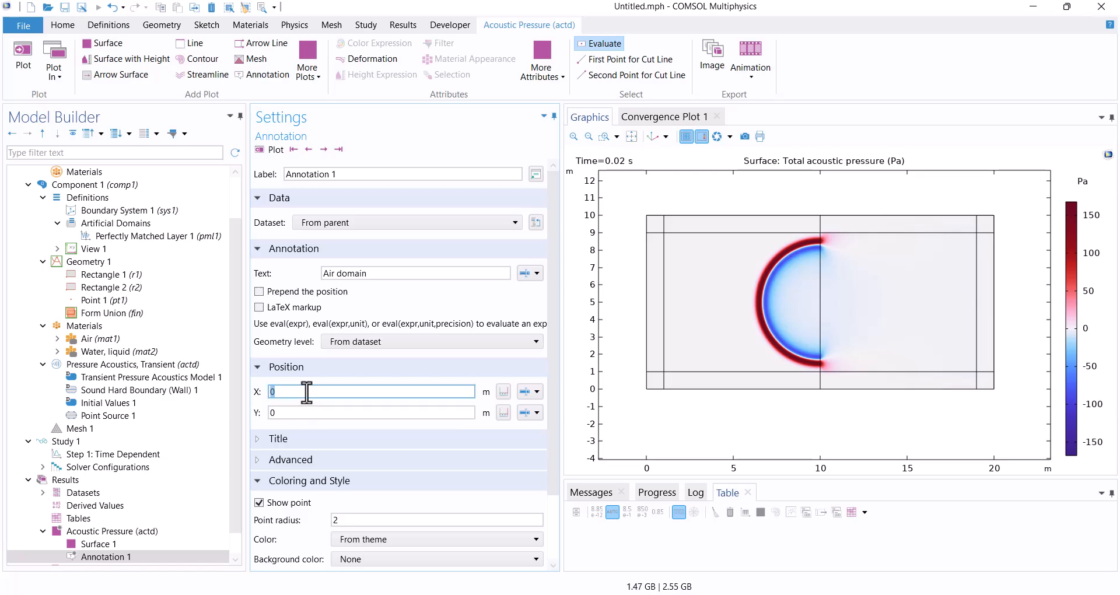
pyautogui.write('5')
pyautogui.click(312, 413)
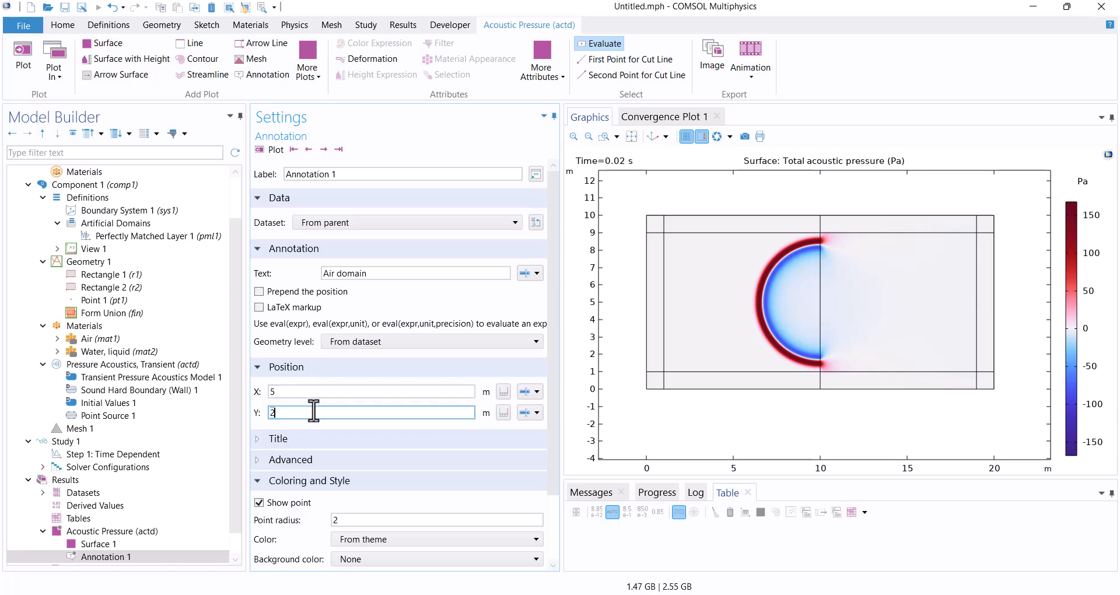
pyautogui.click(269, 150)
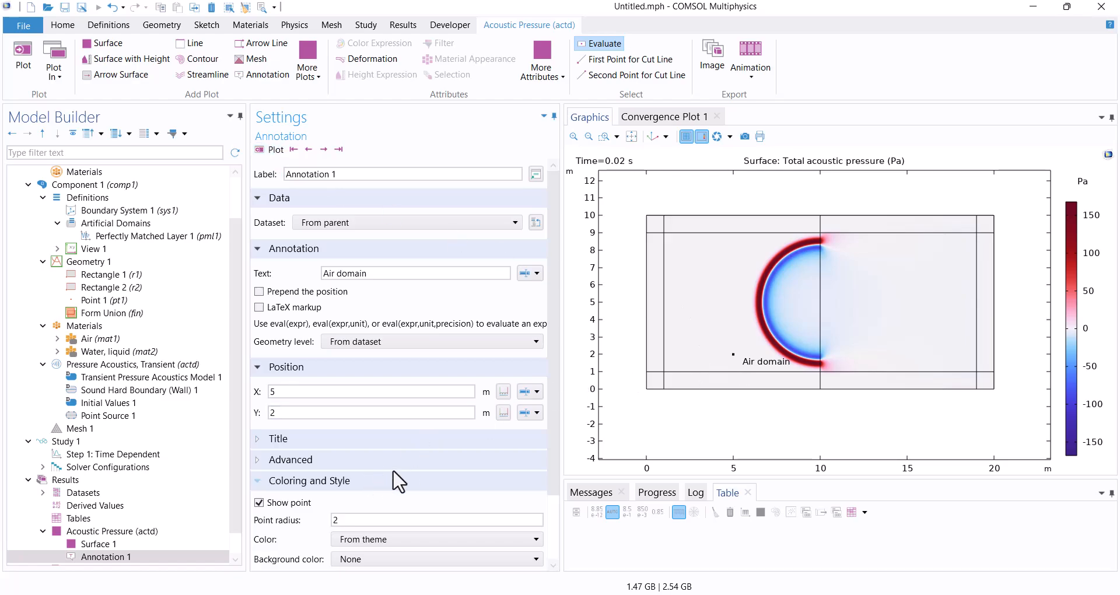
# Duplicate the air annotation, change its text to "Water domain" and its X position to 15 m, and plot it.
pyautogui.click(133, 558)
pyautogui.rightClick(110, 559)
pyautogui.click(160, 436)
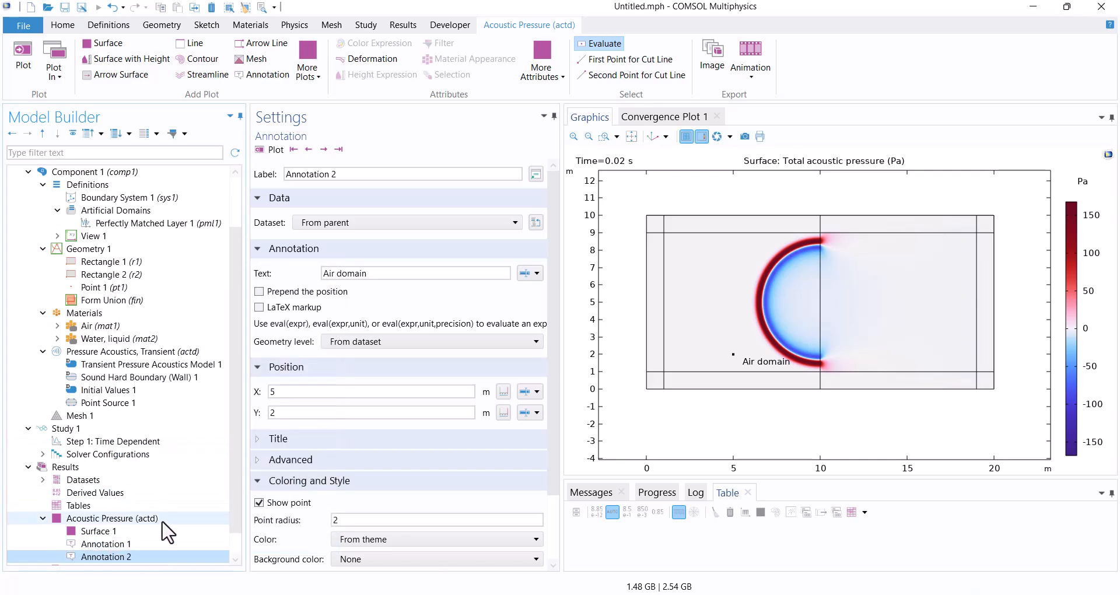
pyautogui.click(344, 274)
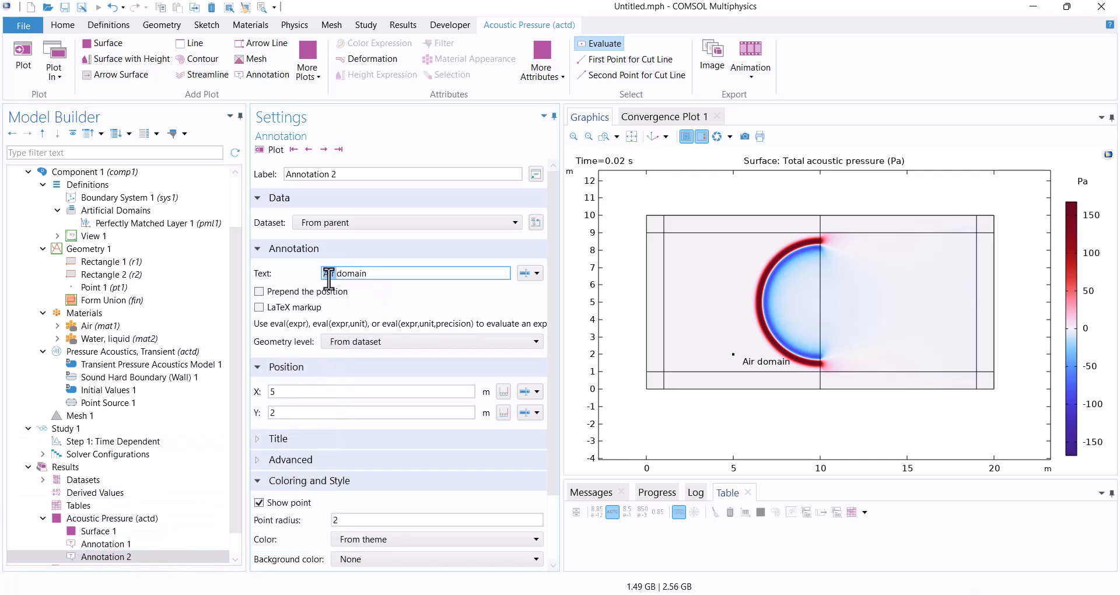
pyautogui.write('Water')
pyautogui.click(315, 390)
pyautogui.write('15')
pyautogui.click(270, 150)
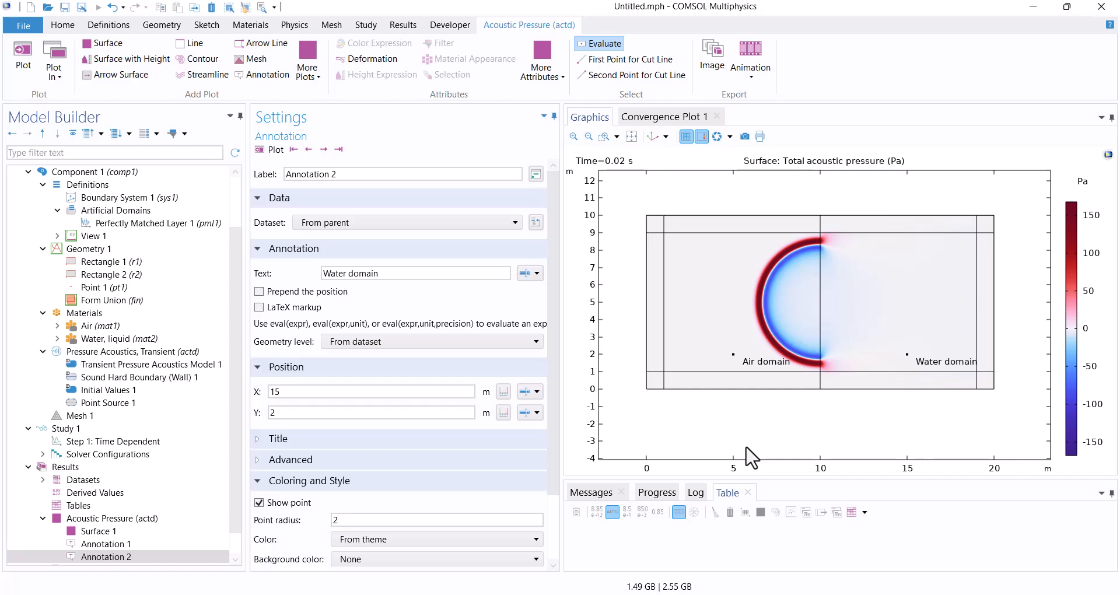
# Recompute Study 1 with the finer output times and plot the acoustic pressure at 0.0246 s.
pyautogui.click(135, 428)
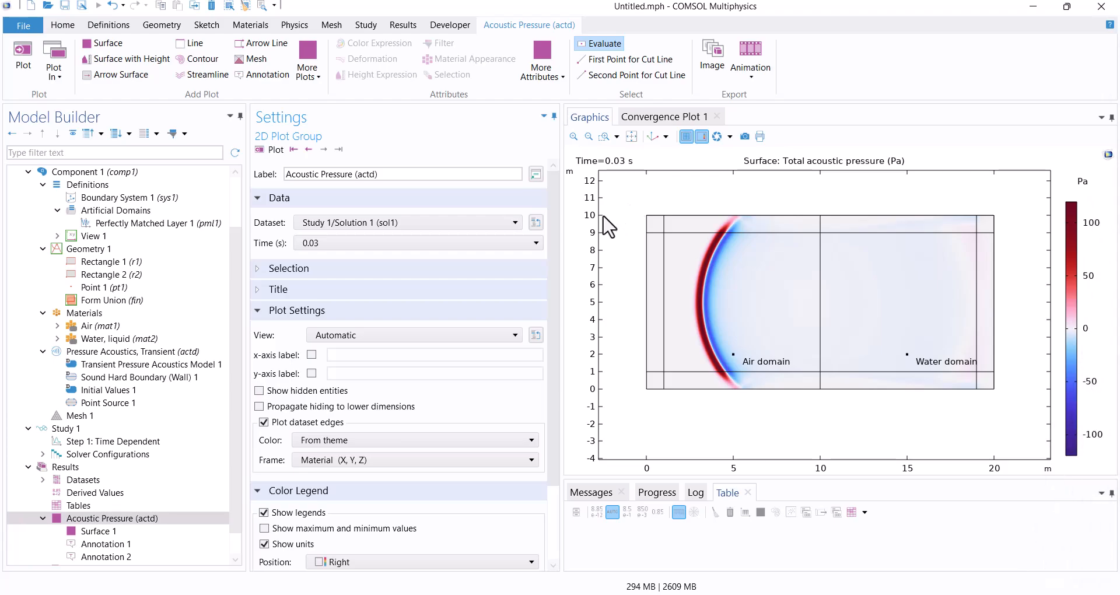
pyautogui.click(526, 245)
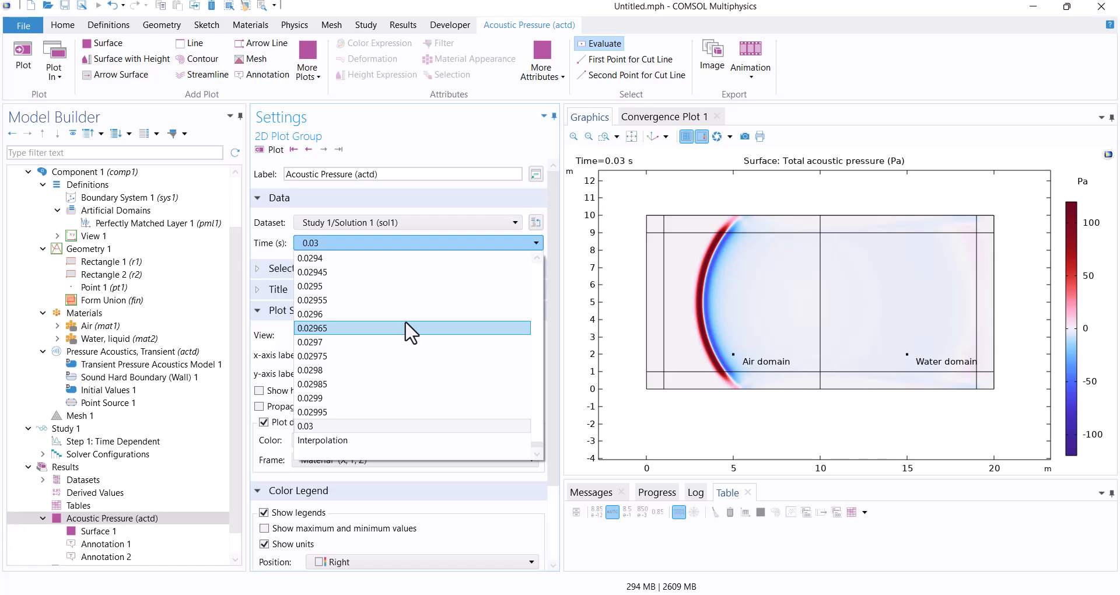
pyautogui.scroll(15, 408, 331)
pyautogui.scroll(18, 389, 337)
pyautogui.click(335, 273)
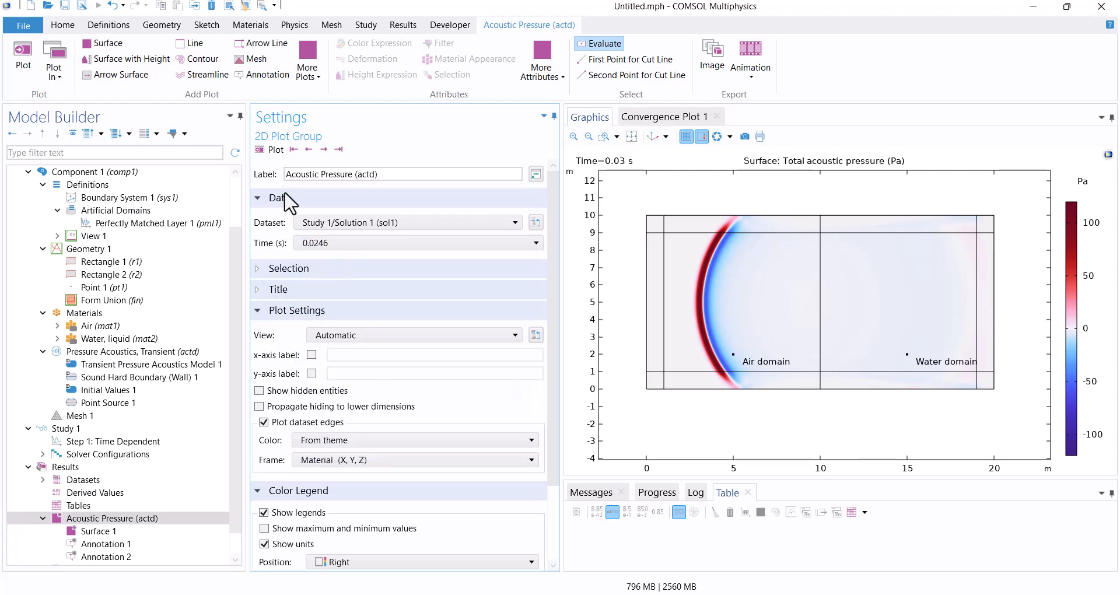
pyautogui.click(277, 149)
# Step the acoustic pressure plot backward through the solution times to 0.0243 s.
pyautogui.click(308, 149)
pyautogui.click(303, 153)
pyautogui.click(304, 153)
pyautogui.click(304, 152)
pyautogui.click(304, 152)
pyautogui.click(307, 150)
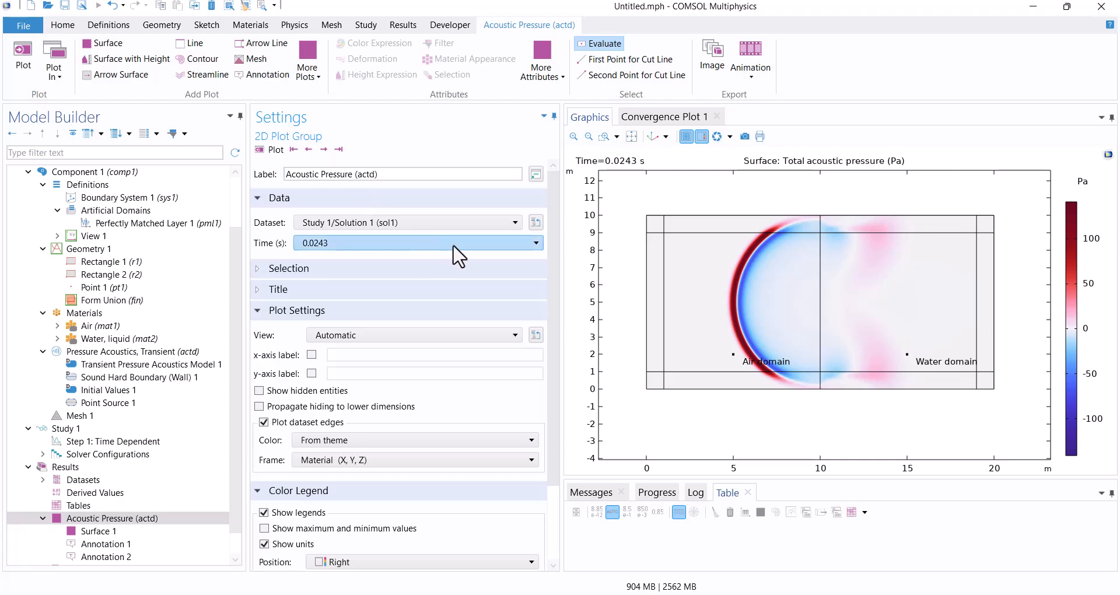
# Plot the acoustic pressure at 0.0132 s and step forward through the solution times to 0.01345 s.
pyautogui.click(536, 243)
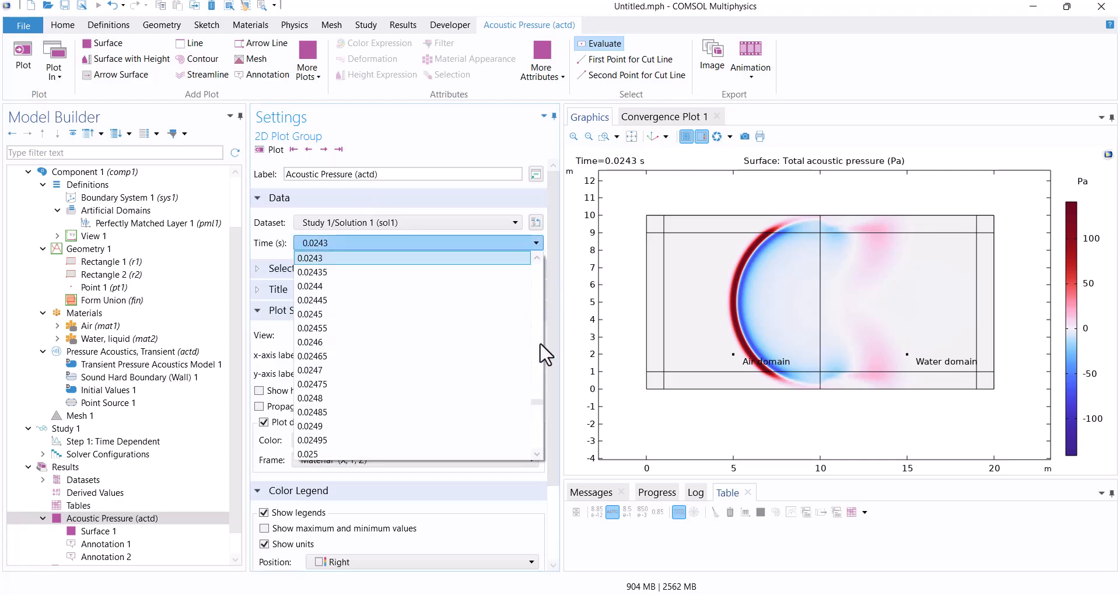
pyautogui.moveTo(541, 400); pyautogui.dragTo(539, 322)
pyautogui.click(420, 313)
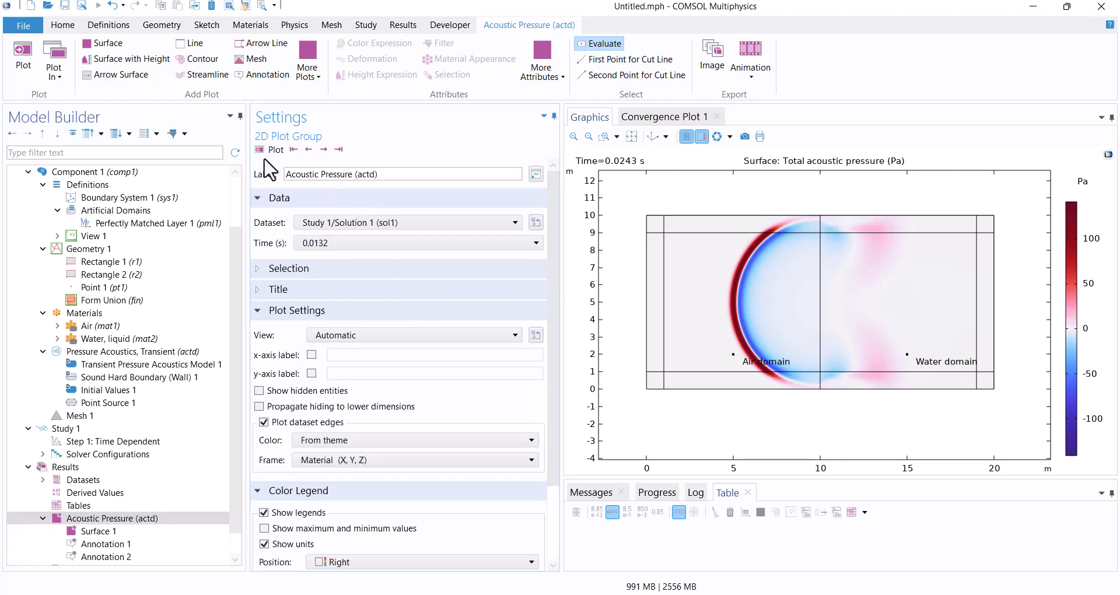
pyautogui.click(269, 150)
pyautogui.click(321, 149)
pyautogui.click(321, 149)
pyautogui.click(321, 149)
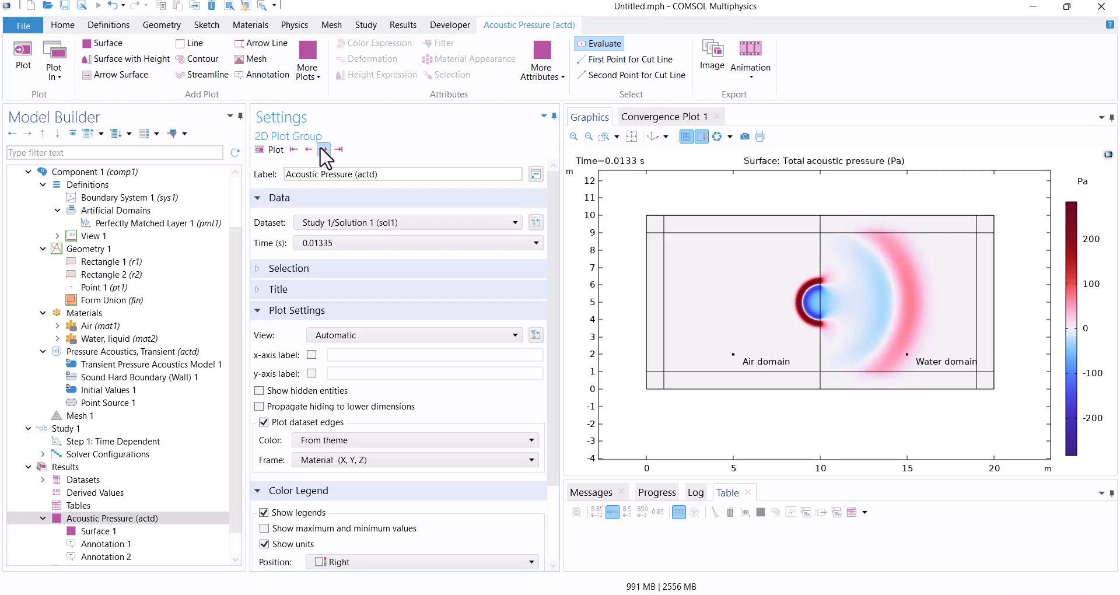
pyautogui.click(321, 149)
pyautogui.click(321, 149)
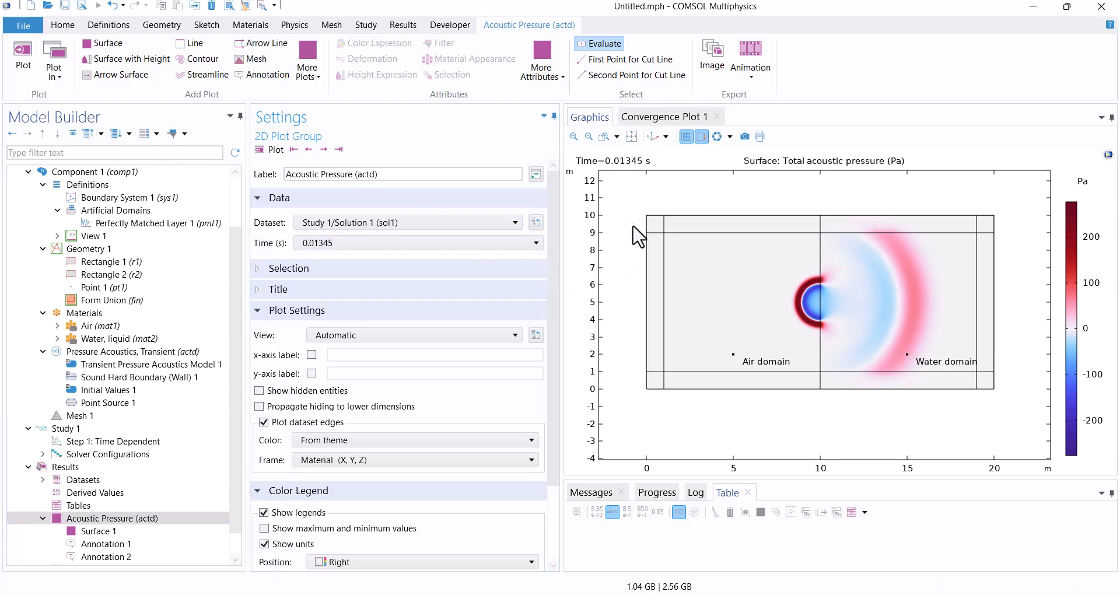